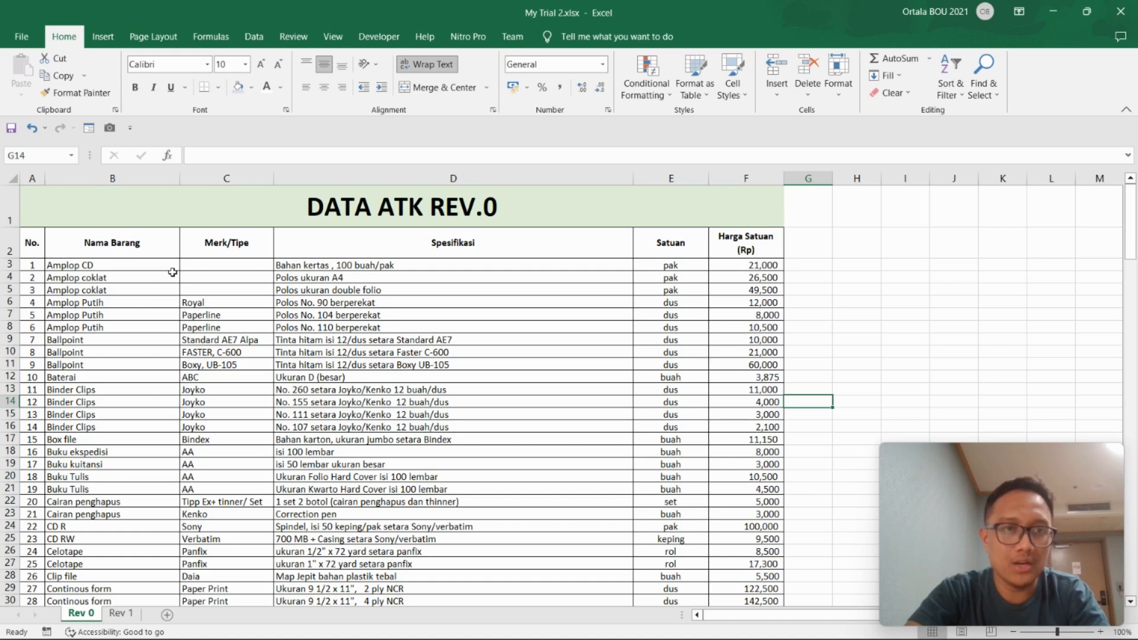
Examine the Rev 0 sheet's column headings and the numbering of its last item row
click(110, 244)
click(239, 250)
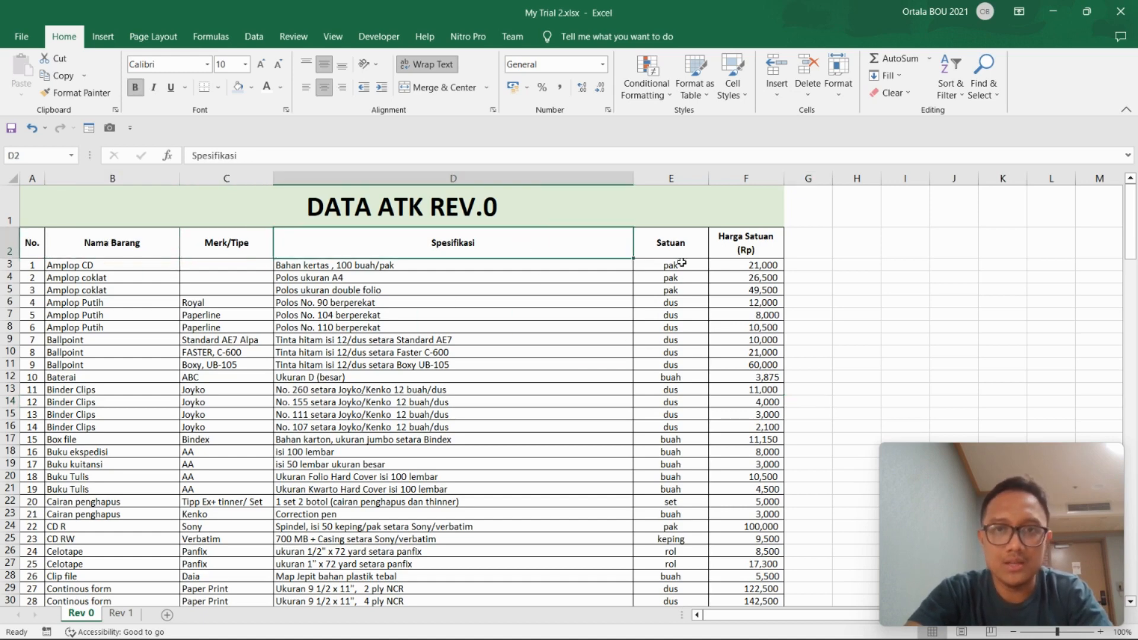
click(679, 242)
click(759, 242)
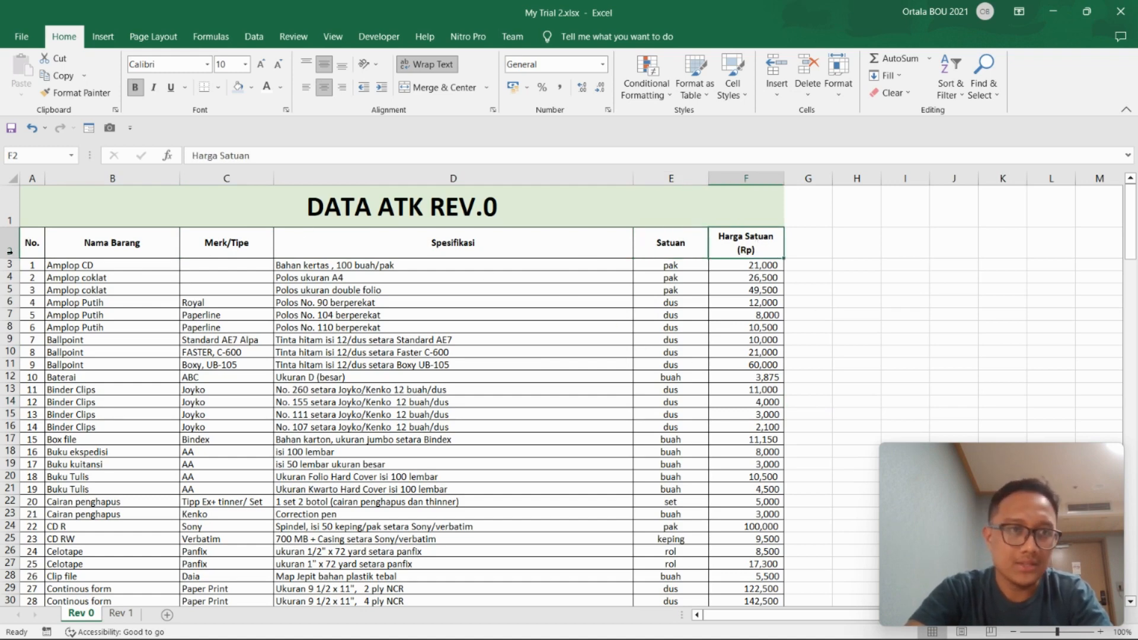
click(42, 248)
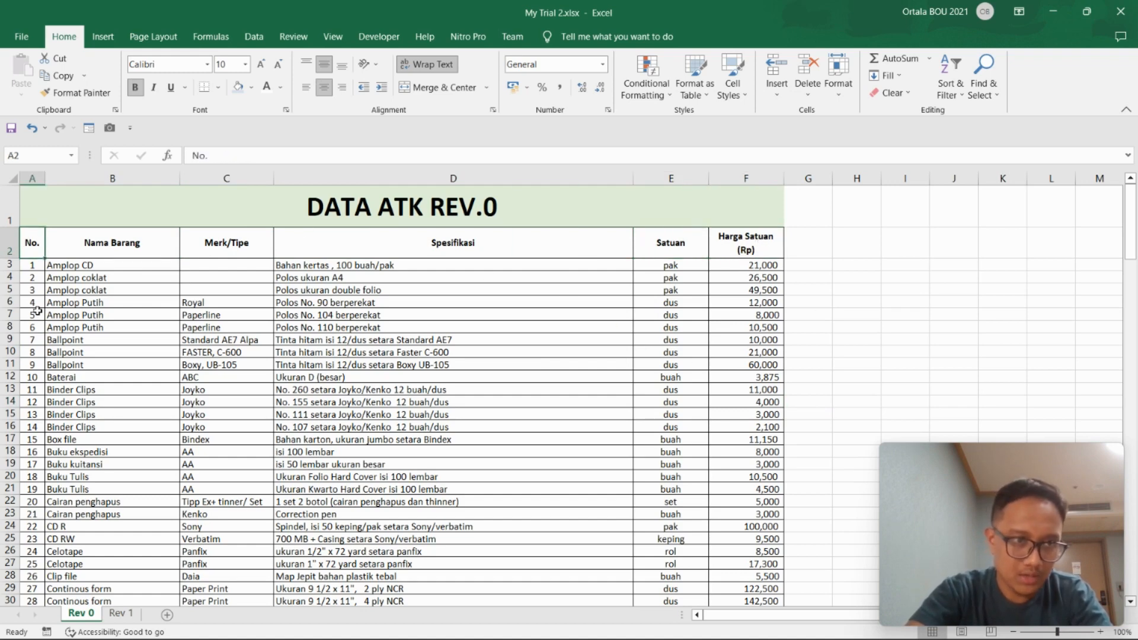
scroll(37, 310, down, 20)
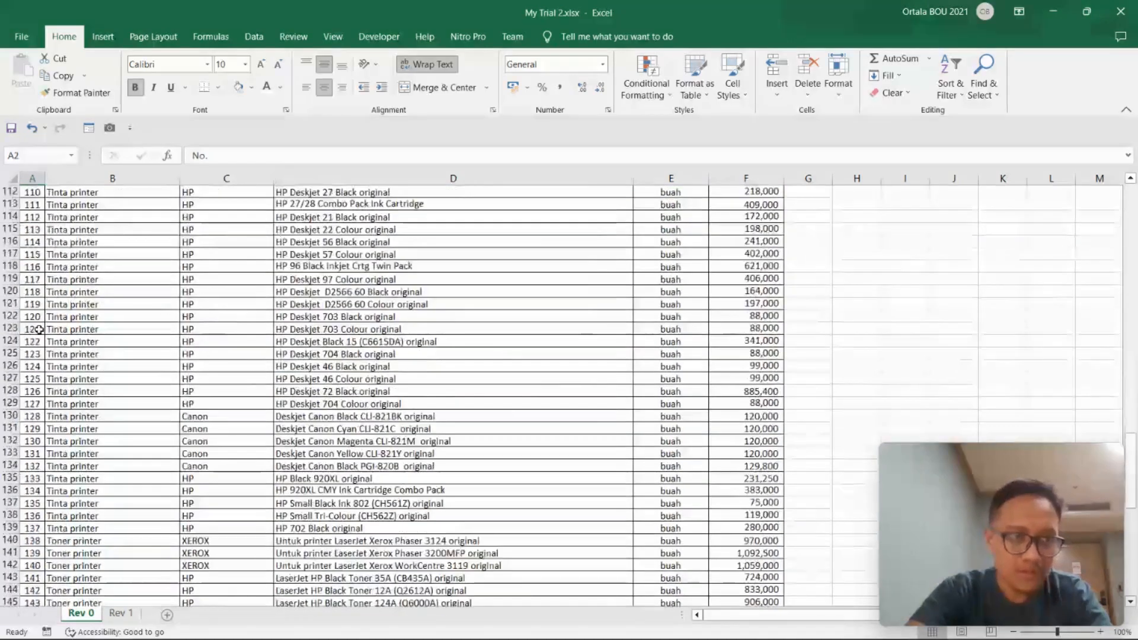
scroll(38, 329, down, 19)
click(33, 293)
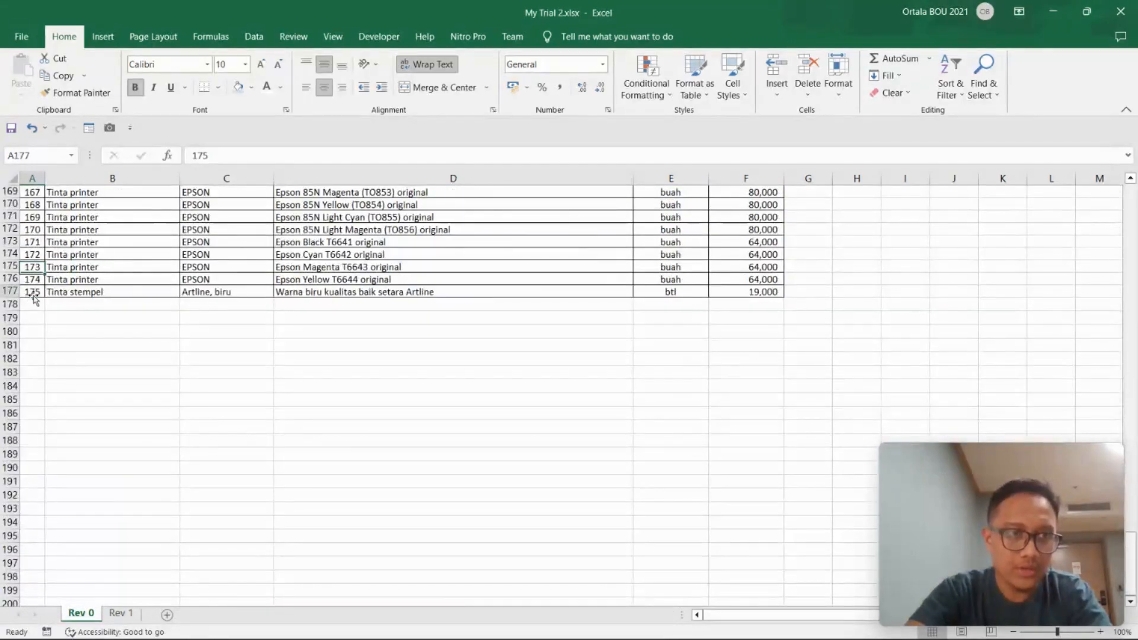
scroll(596, 379, up, 20)
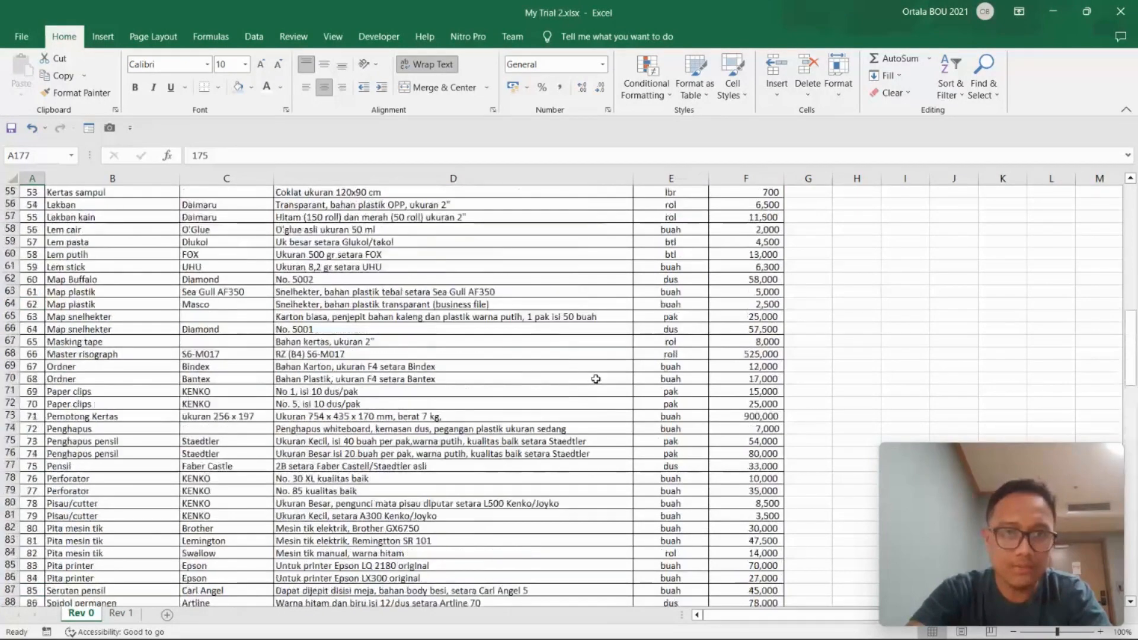
scroll(596, 379, up, 18)
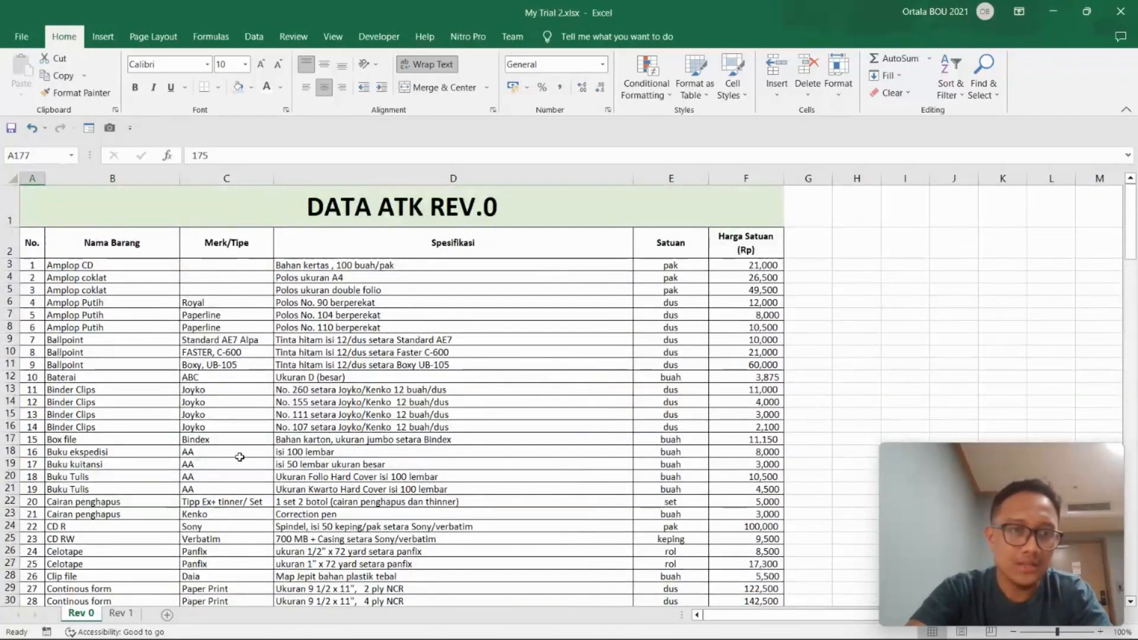
Examine the Rev 1 sheet's title and item list, comparing its last item number with the one on Rev 0
click(121, 614)
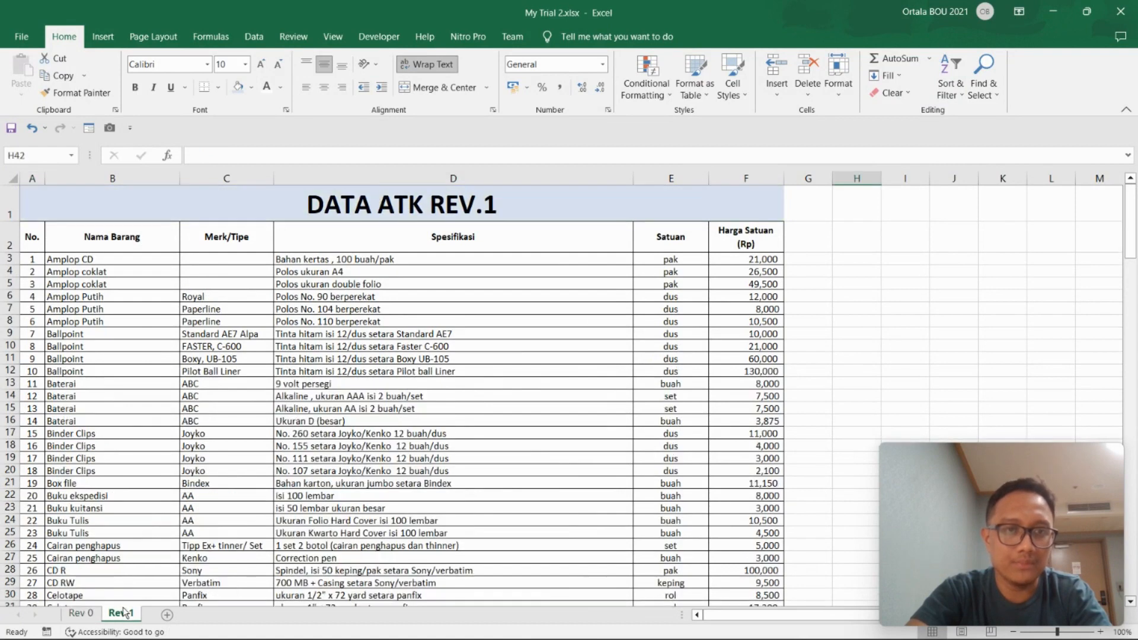
click(497, 220)
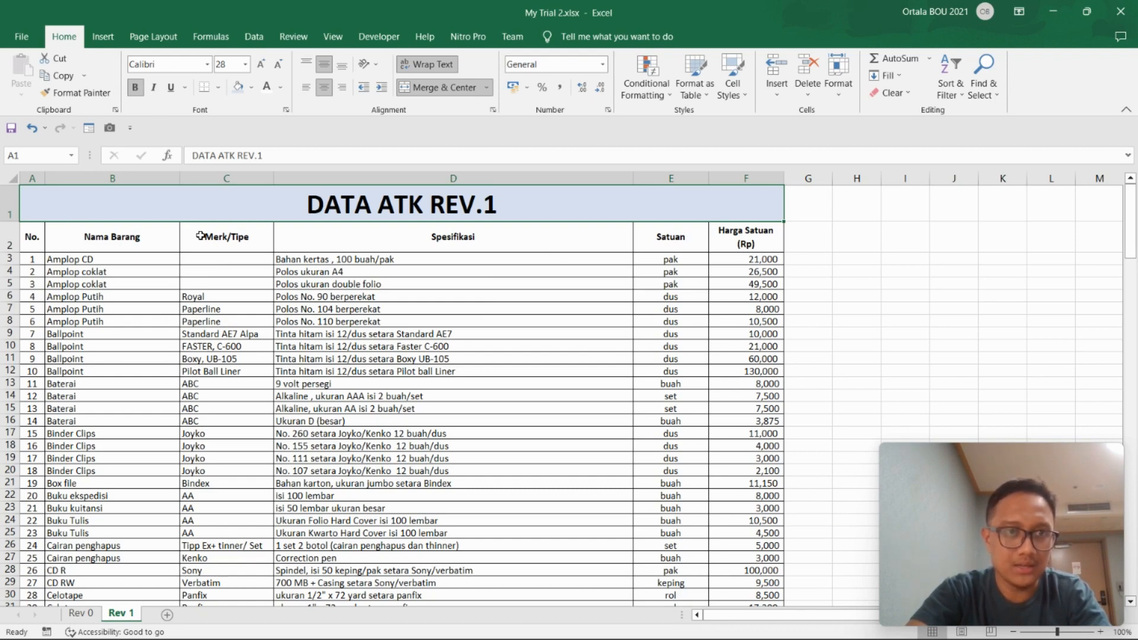
scroll(348, 362, down, 20)
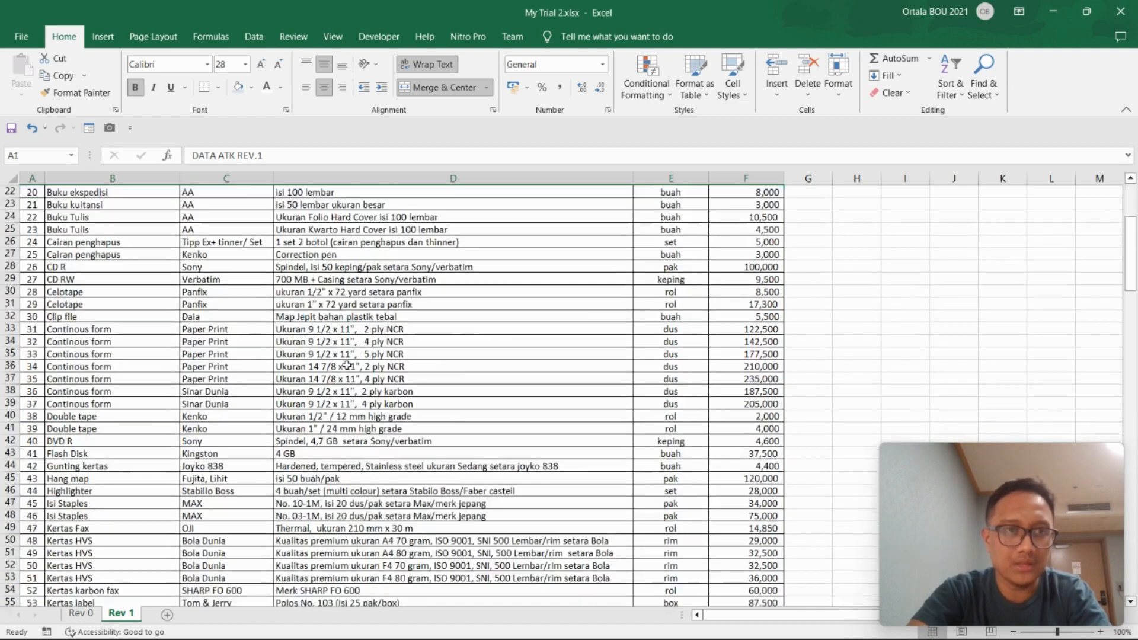
scroll(348, 362, down, 20)
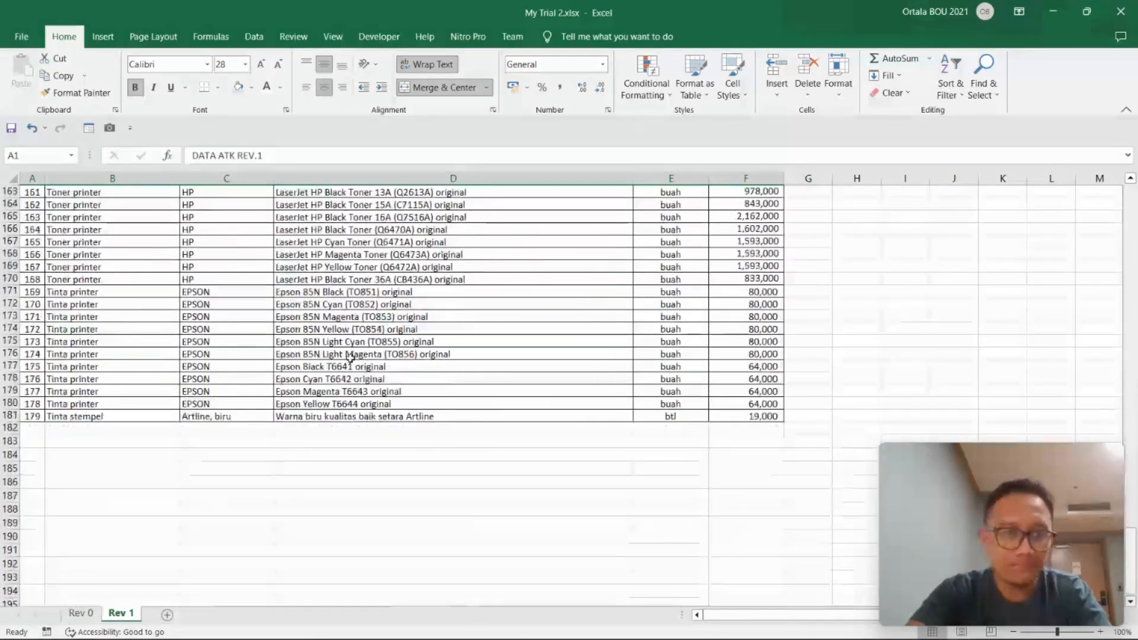
click(36, 416)
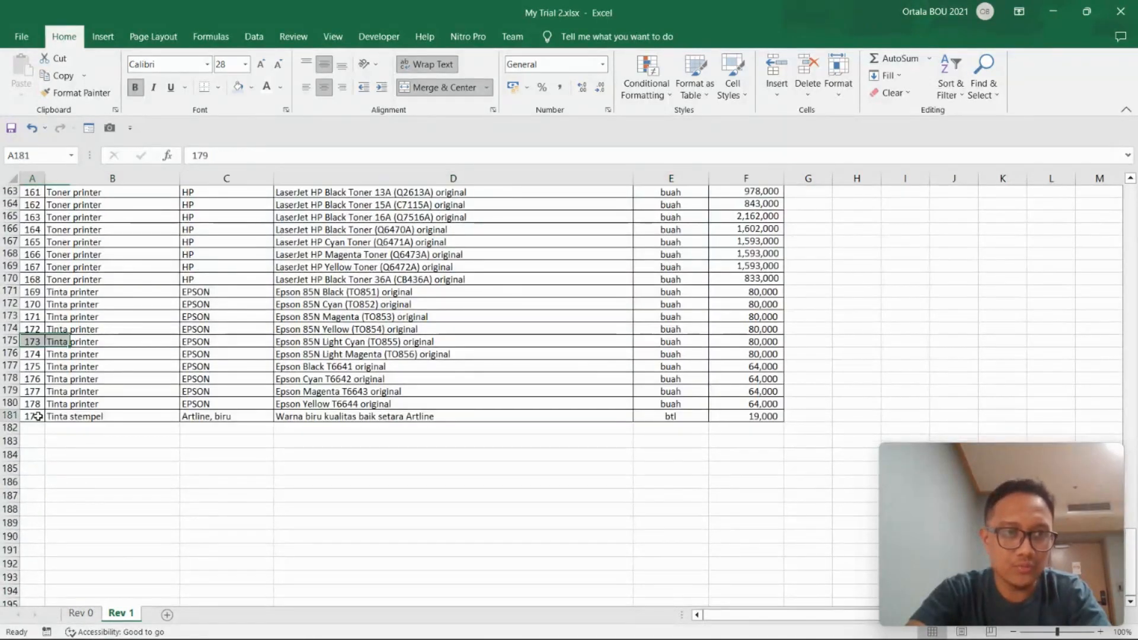
click(81, 613)
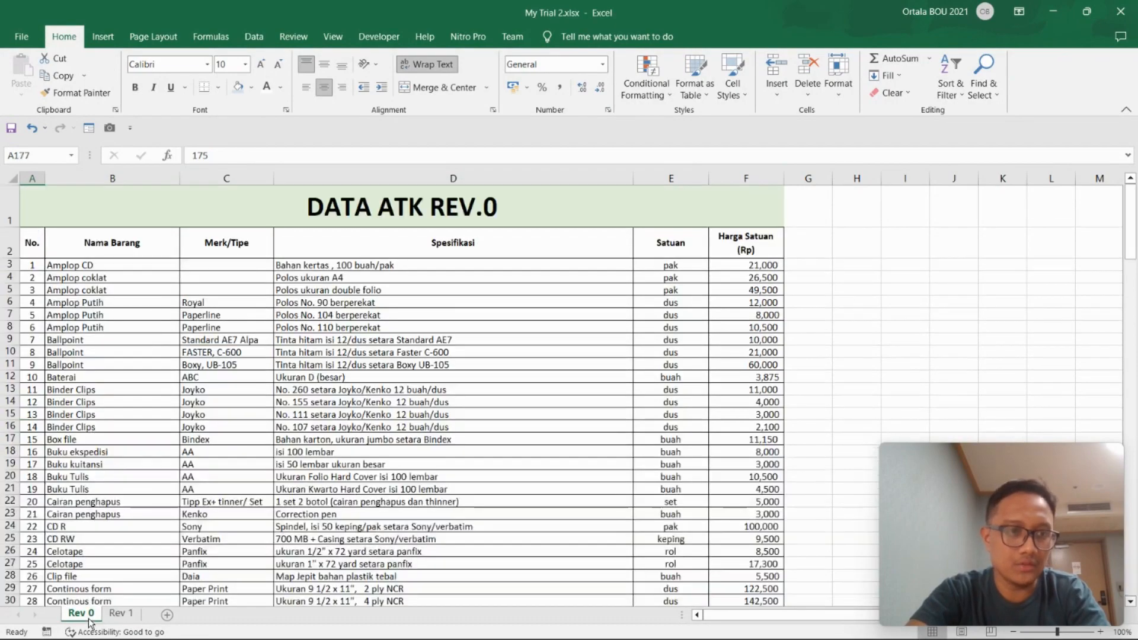
scroll(161, 491, down, 20)
scroll(161, 490, down, 20)
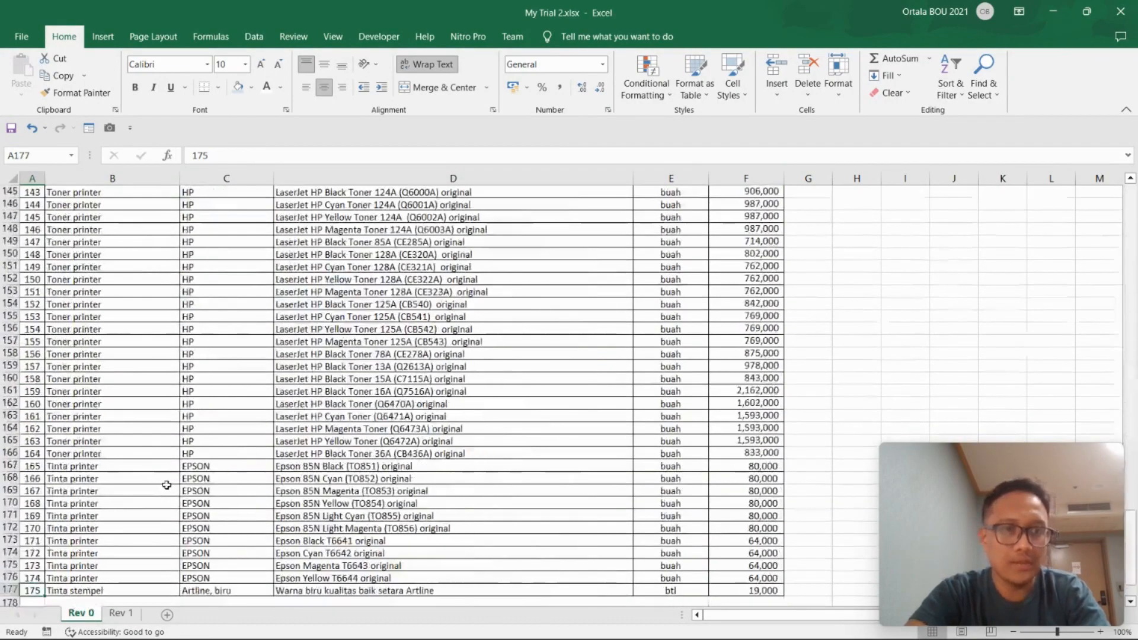
click(131, 615)
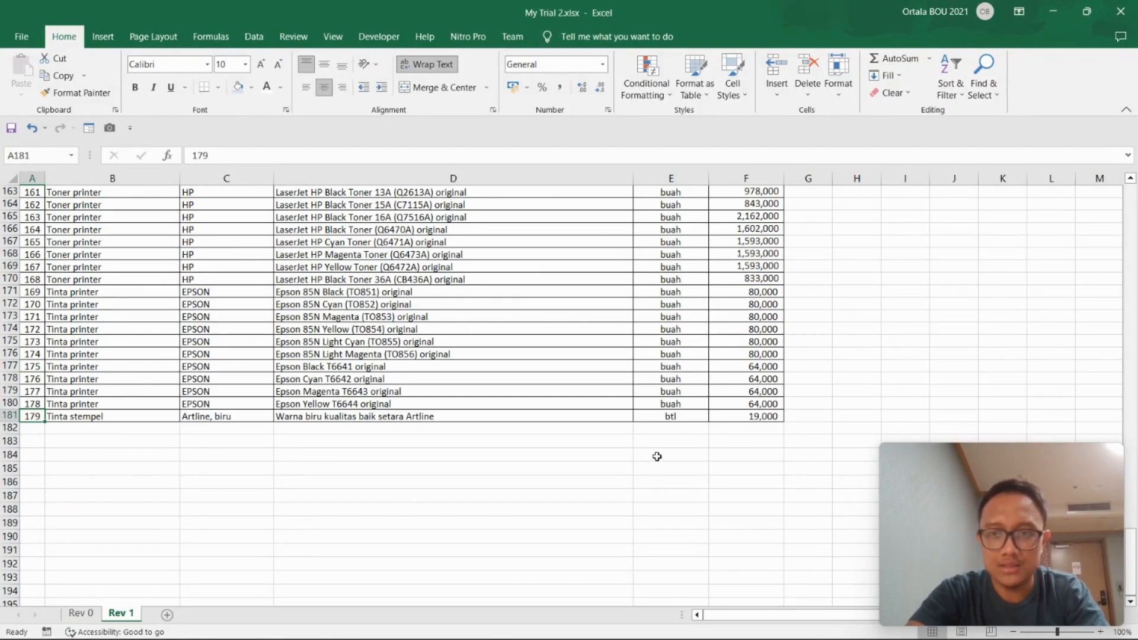
scroll(657, 456, up, 20)
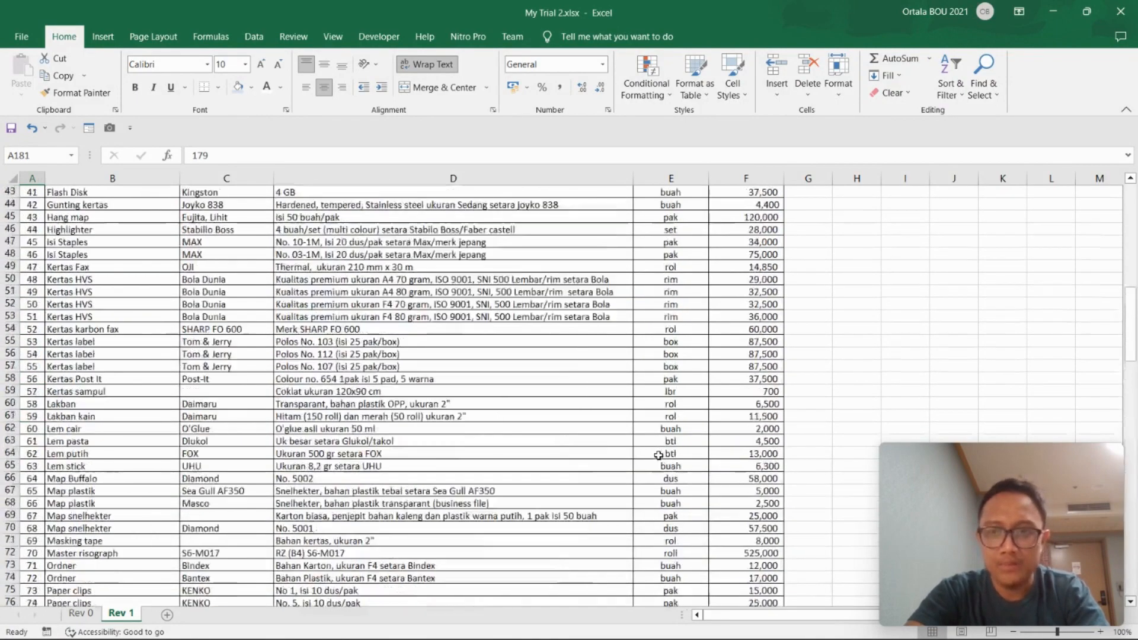
scroll(658, 456, up, 14)
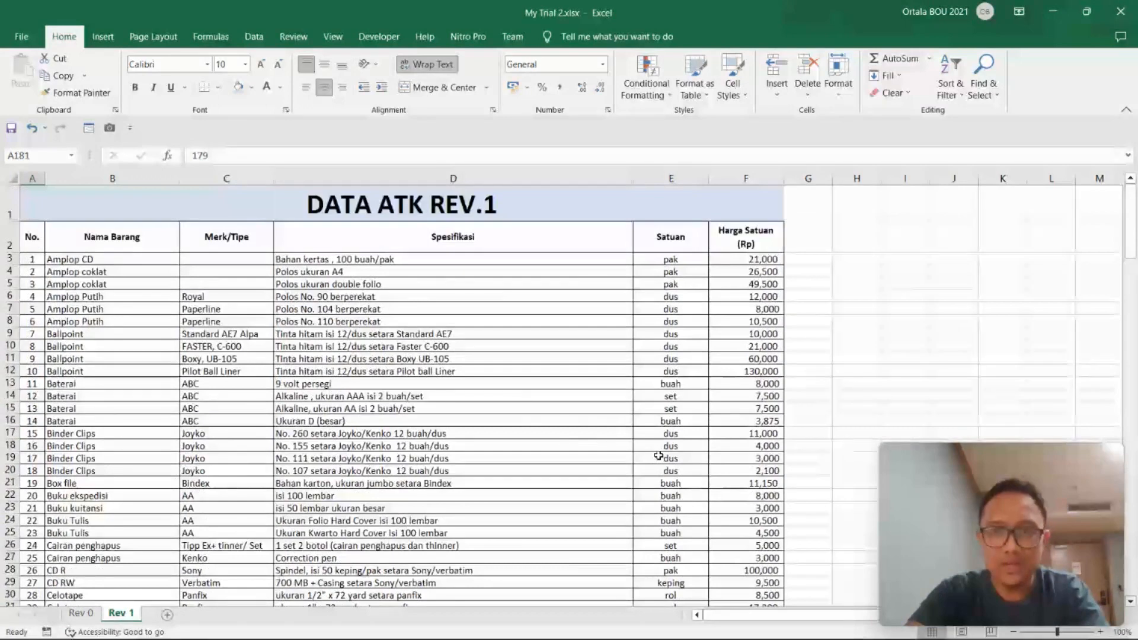
click(808, 334)
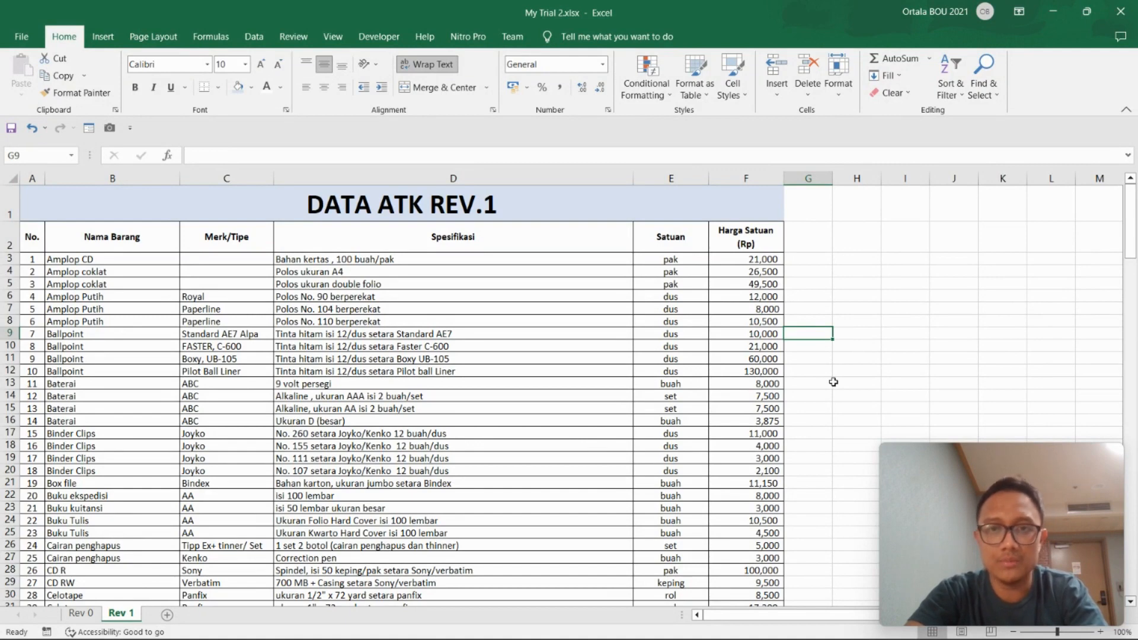
click(883, 332)
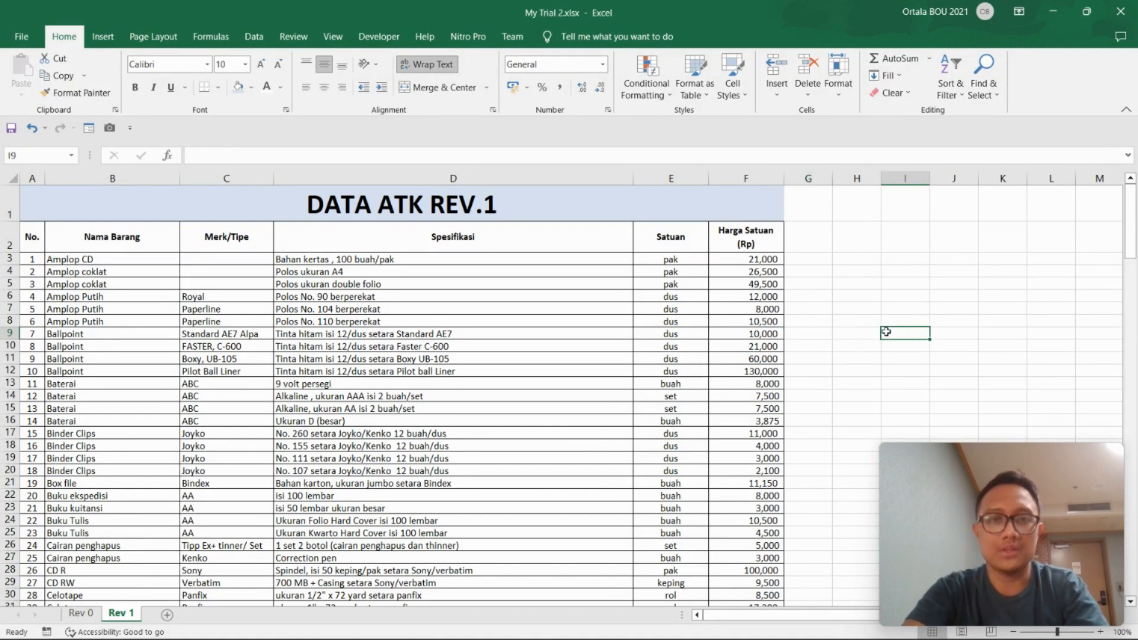
click(838, 319)
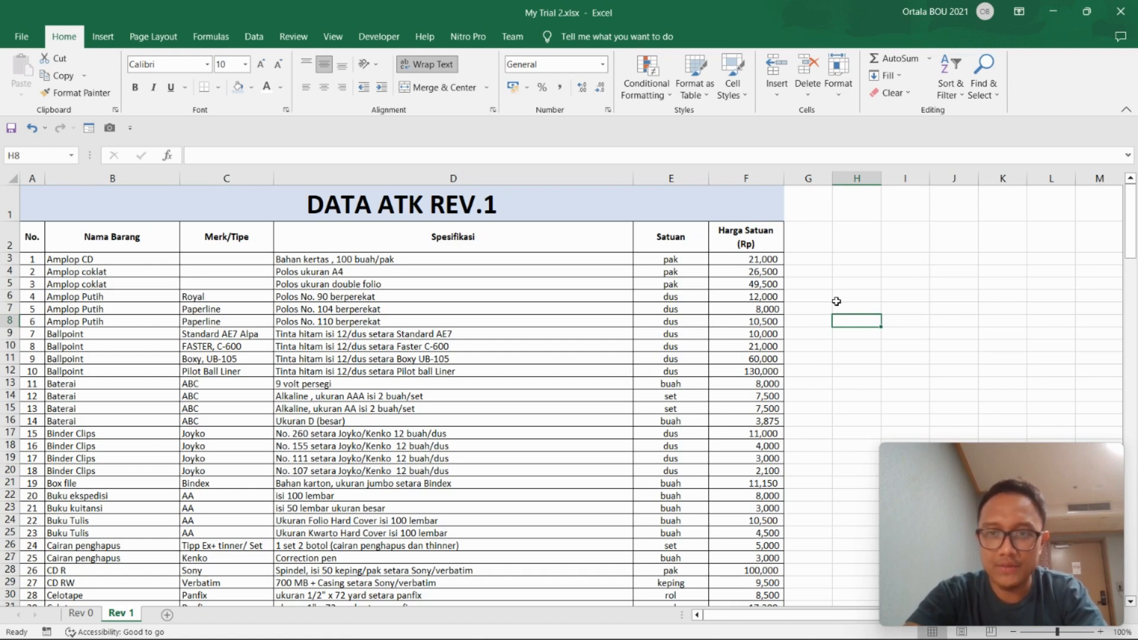
click(936, 312)
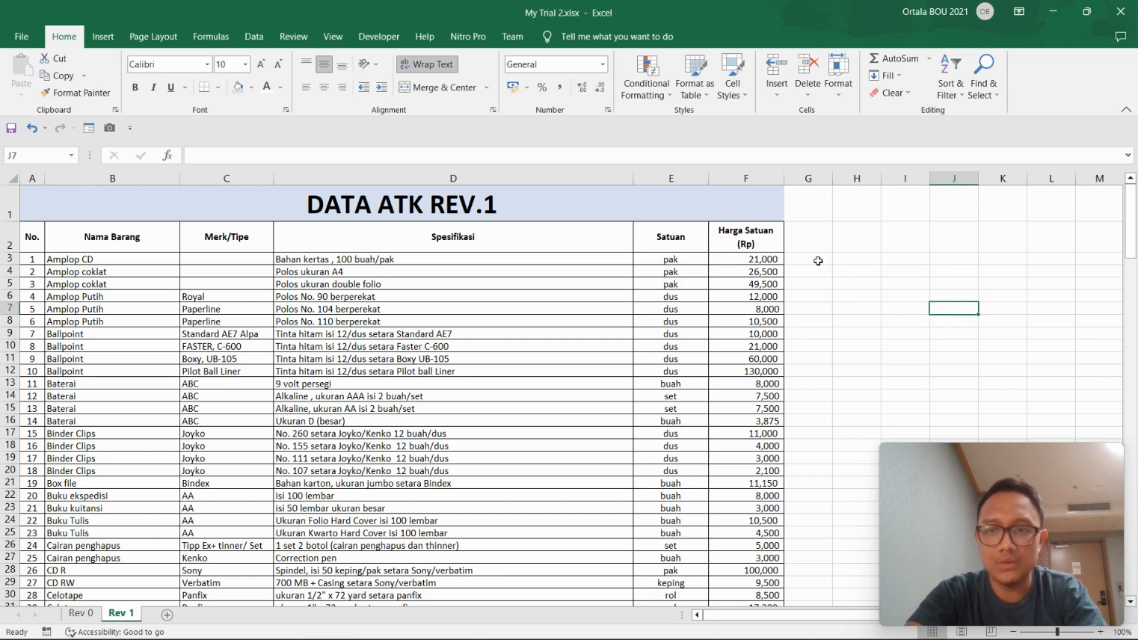
click(815, 233)
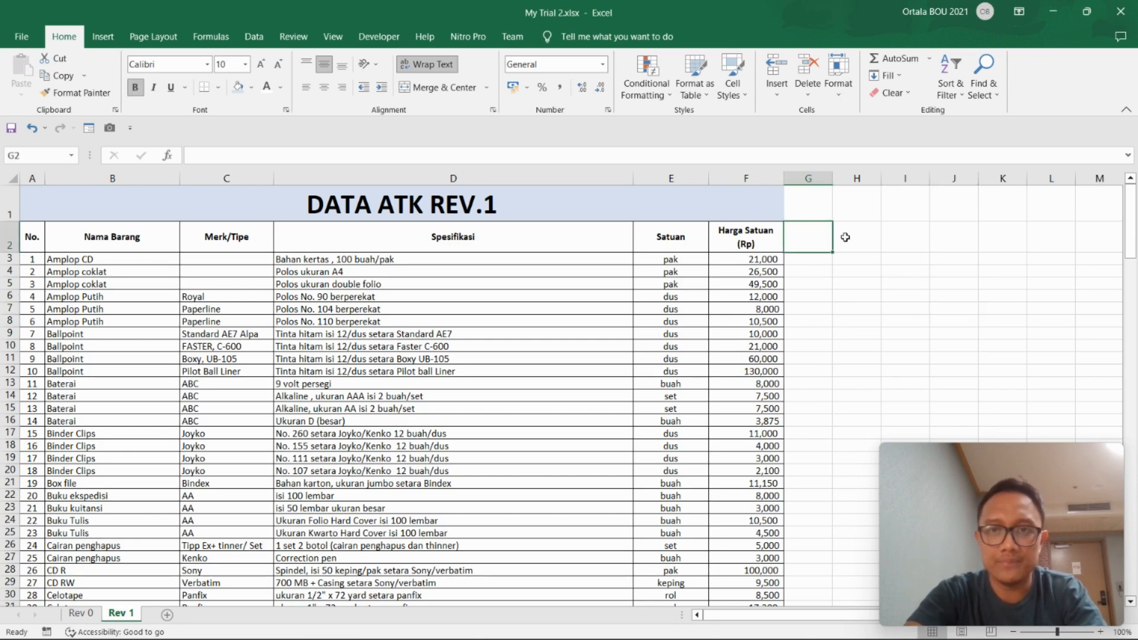
Enter the formula =CONCAT(A3:F3) in cell G3 of the Rev 1 sheet to combine the first item's row
click(807, 259)
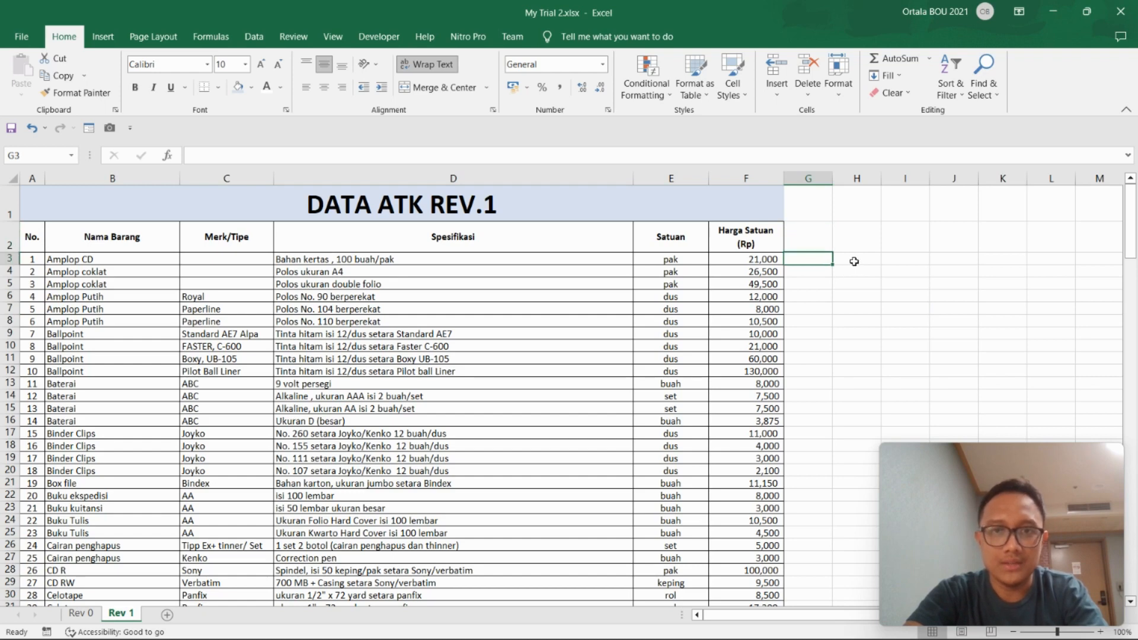
drag(30, 259, 738, 255)
click(812, 259)
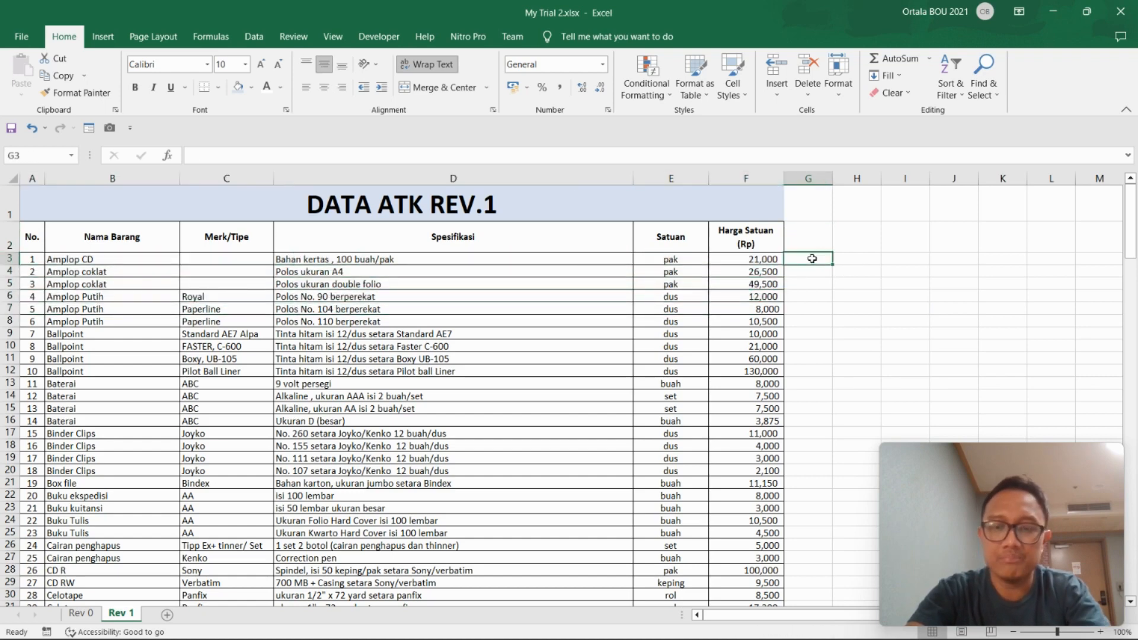
text(=CO)
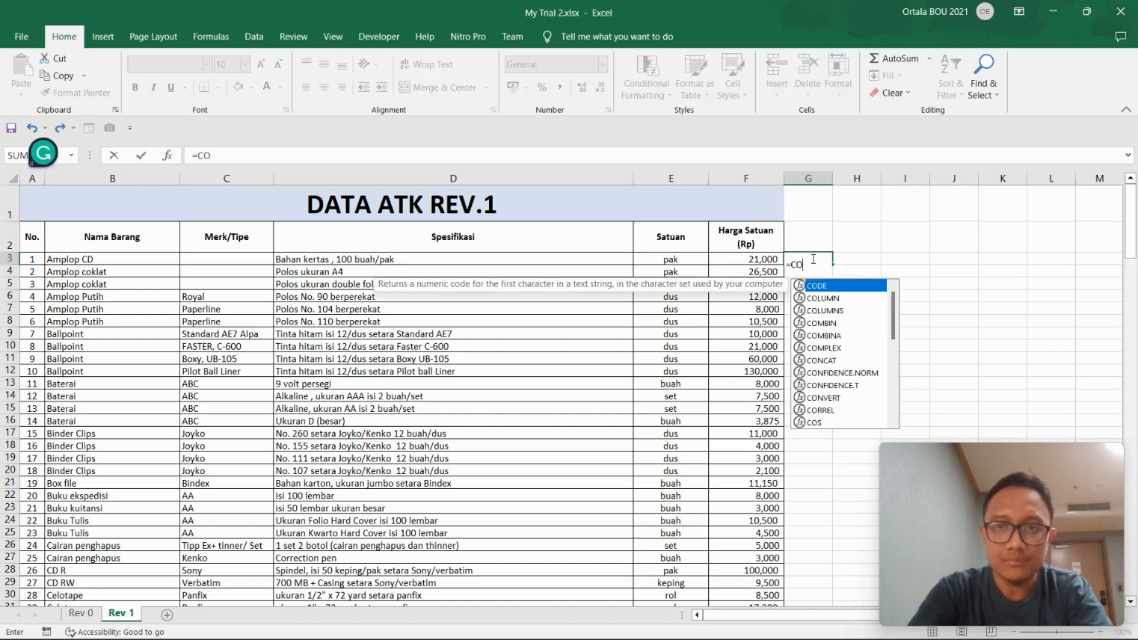
text(NCAT)
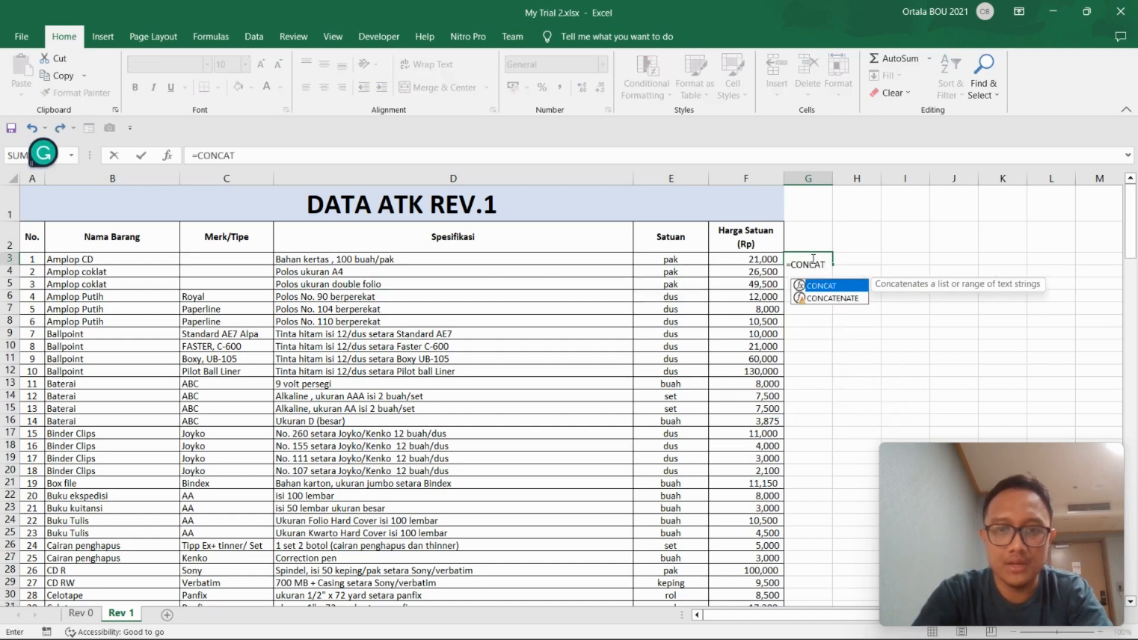
text(()
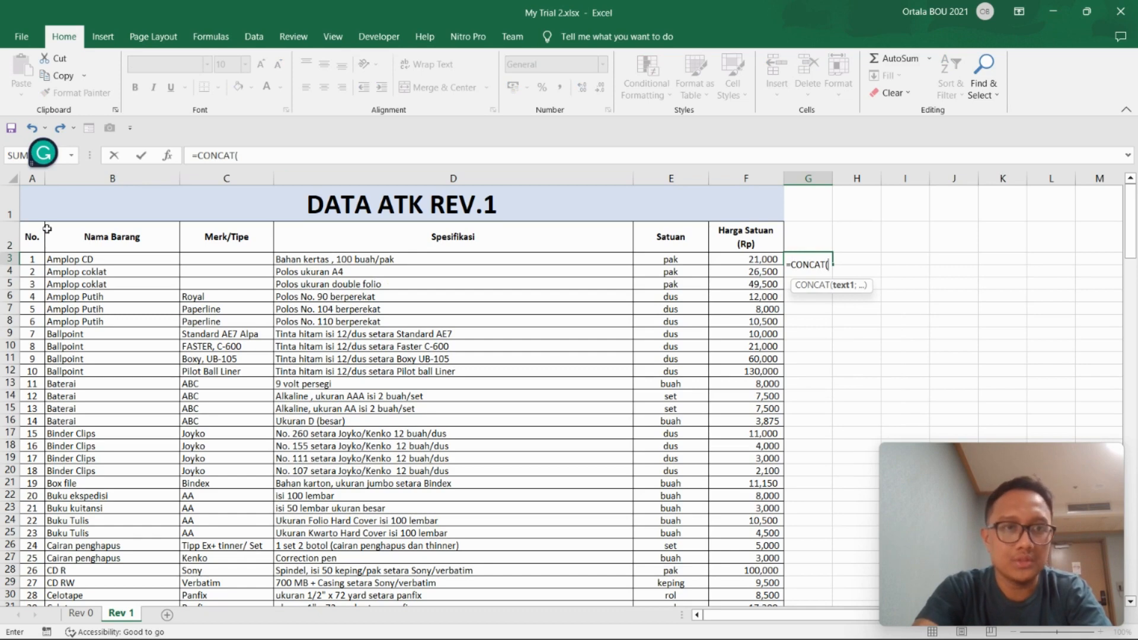
drag(35, 266, 749, 259)
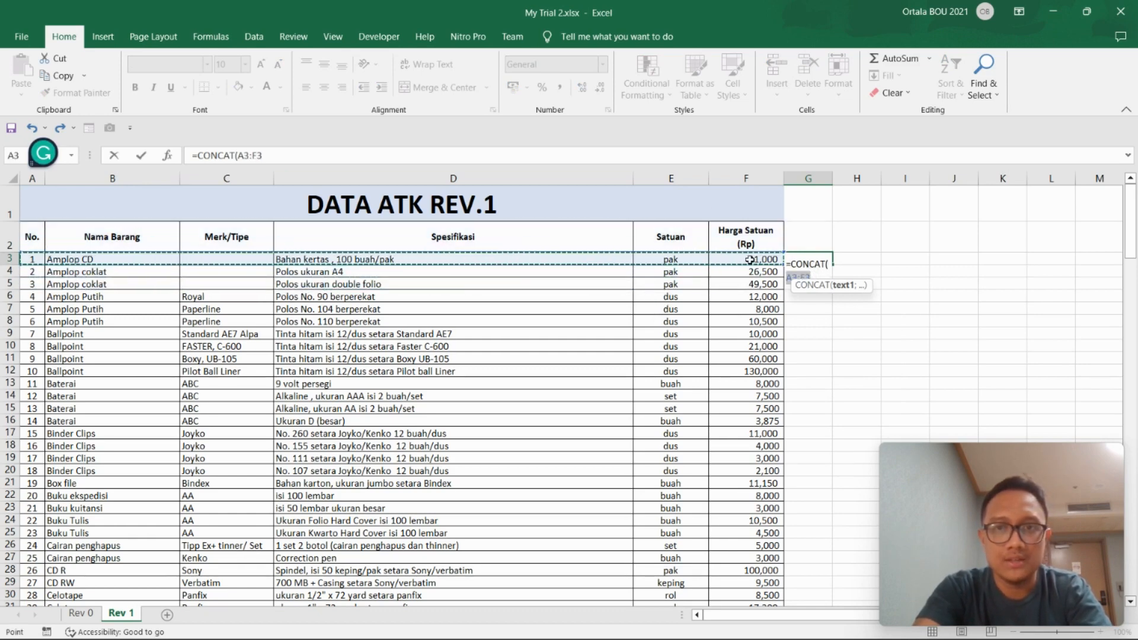
text())
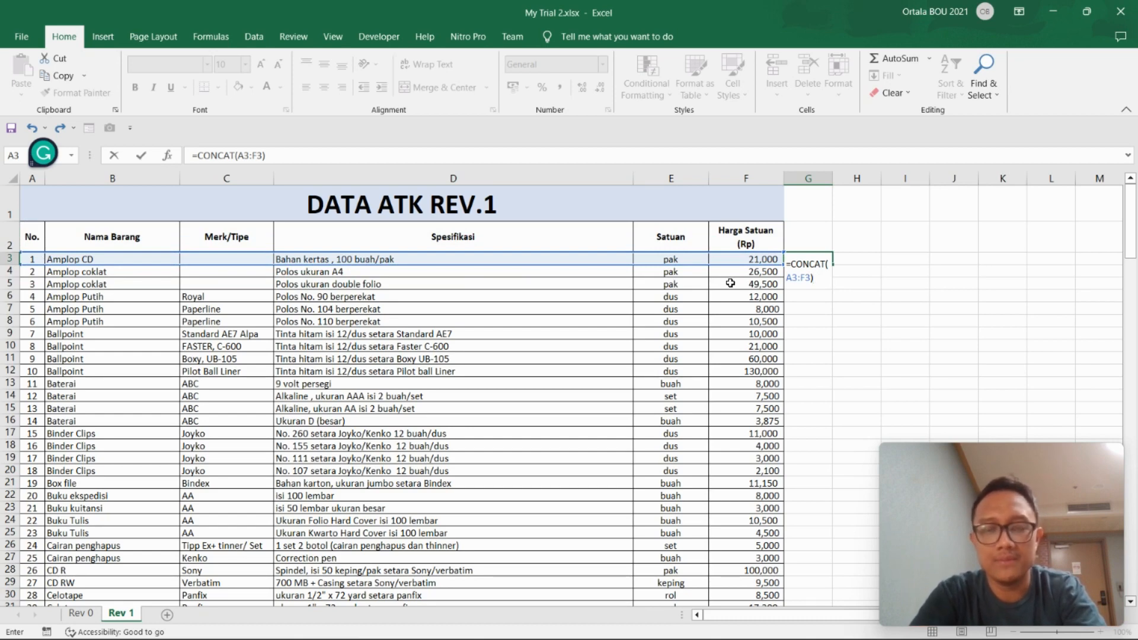
key(Return)
click(820, 259)
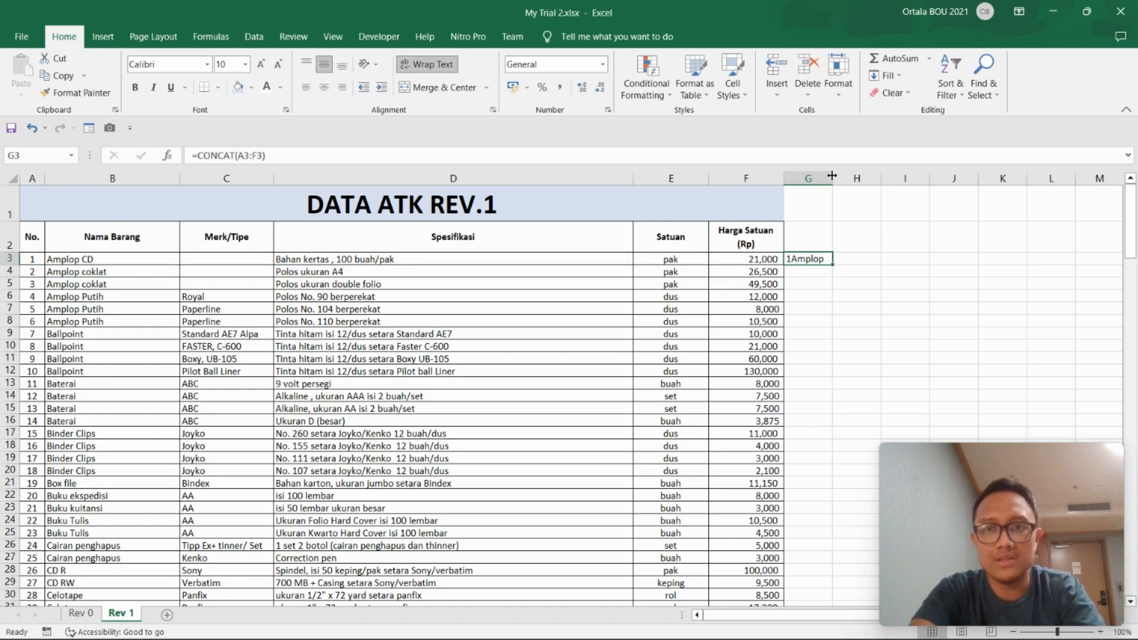
Fill the CONCAT formula from G3 down column G to the last item in row 181
click(811, 177)
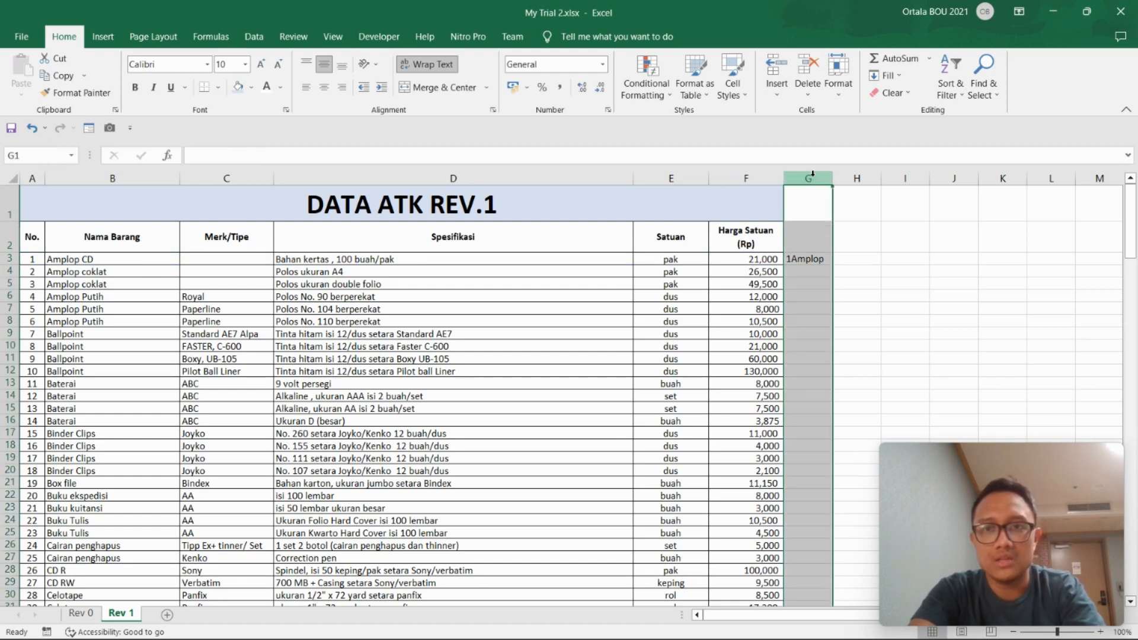
click(859, 260)
click(823, 258)
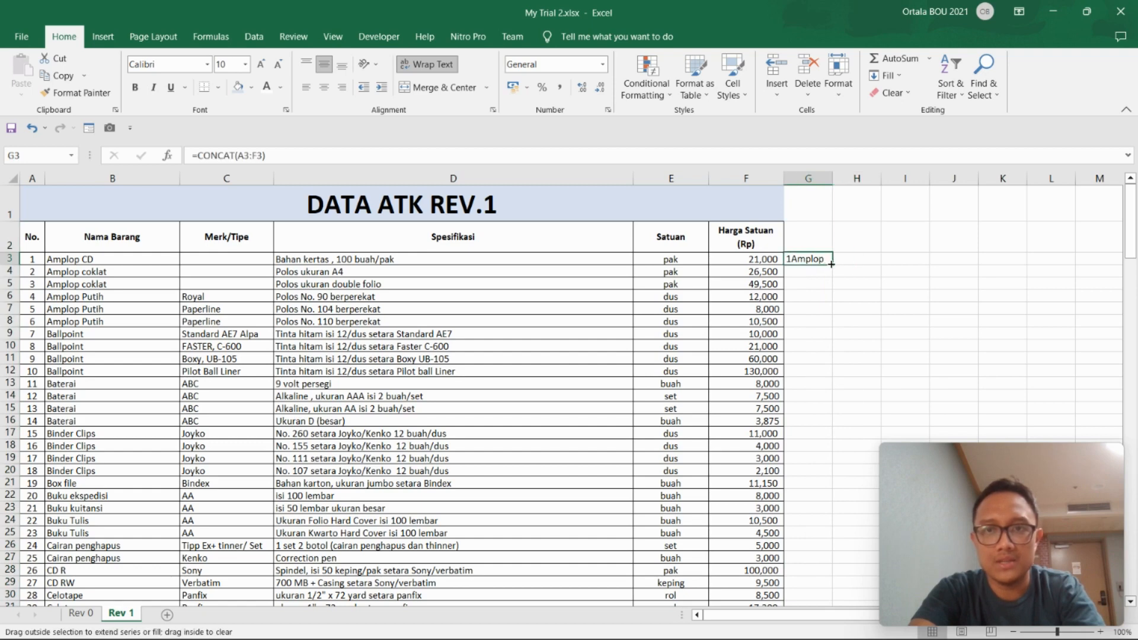
double_click(832, 264)
click(811, 178)
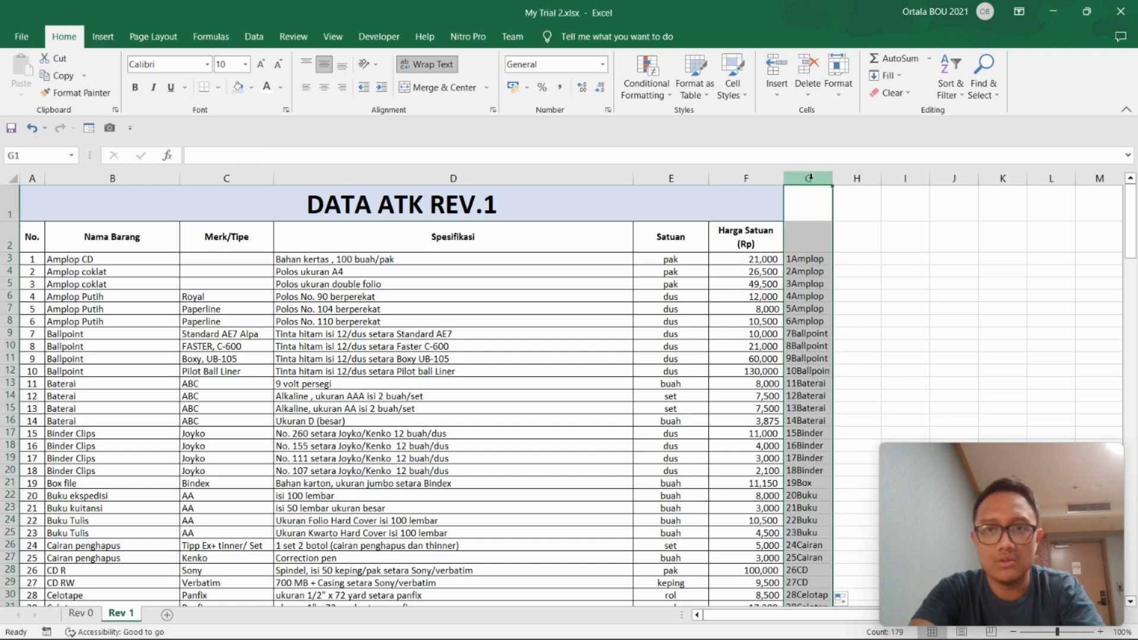
click(871, 296)
click(830, 261)
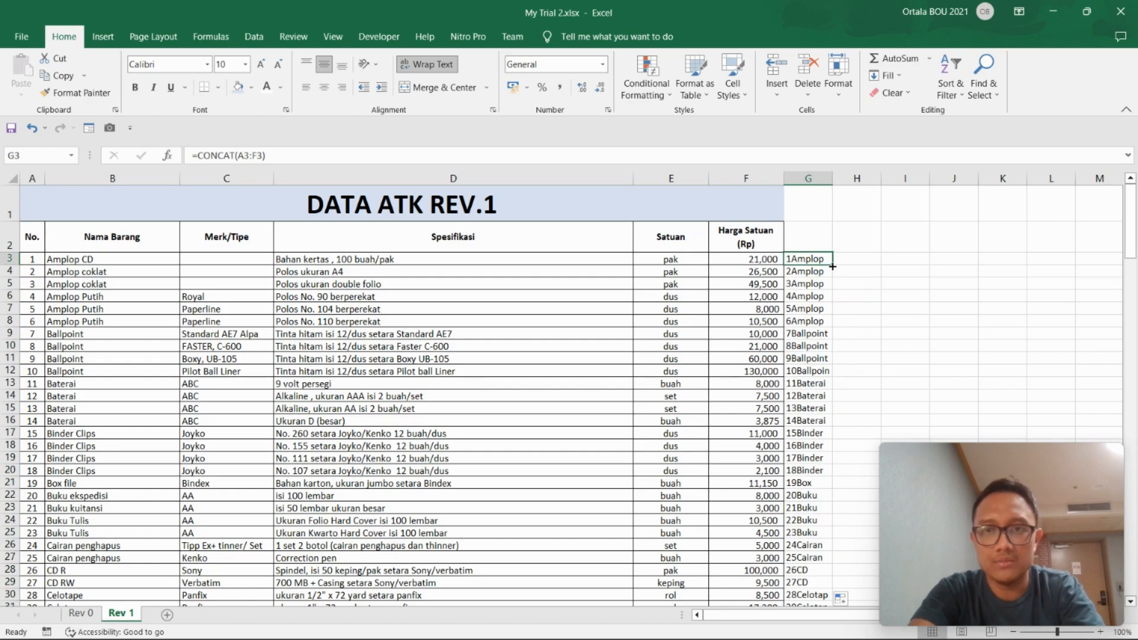
drag(832, 267, 848, 638)
click(883, 354)
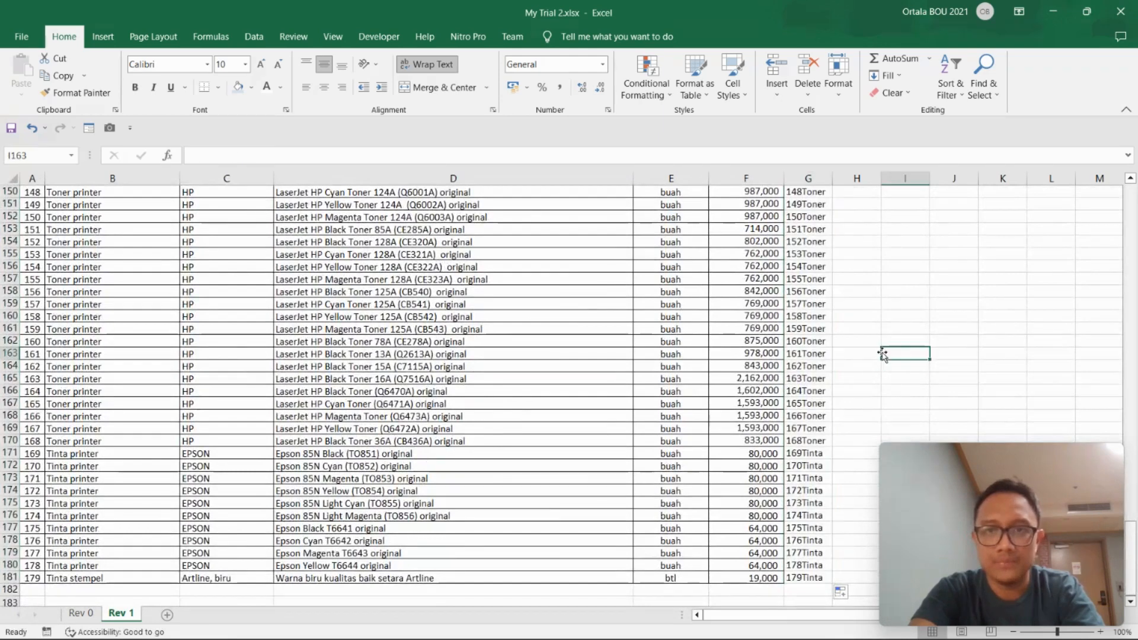
Change the formula in cell G3 of the Rev 1 sheet to =CONCAT(B3:F3), leaving out the item number column
scroll(889, 332, up, 20)
drag(1132, 394, 1132, 195)
click(806, 258)
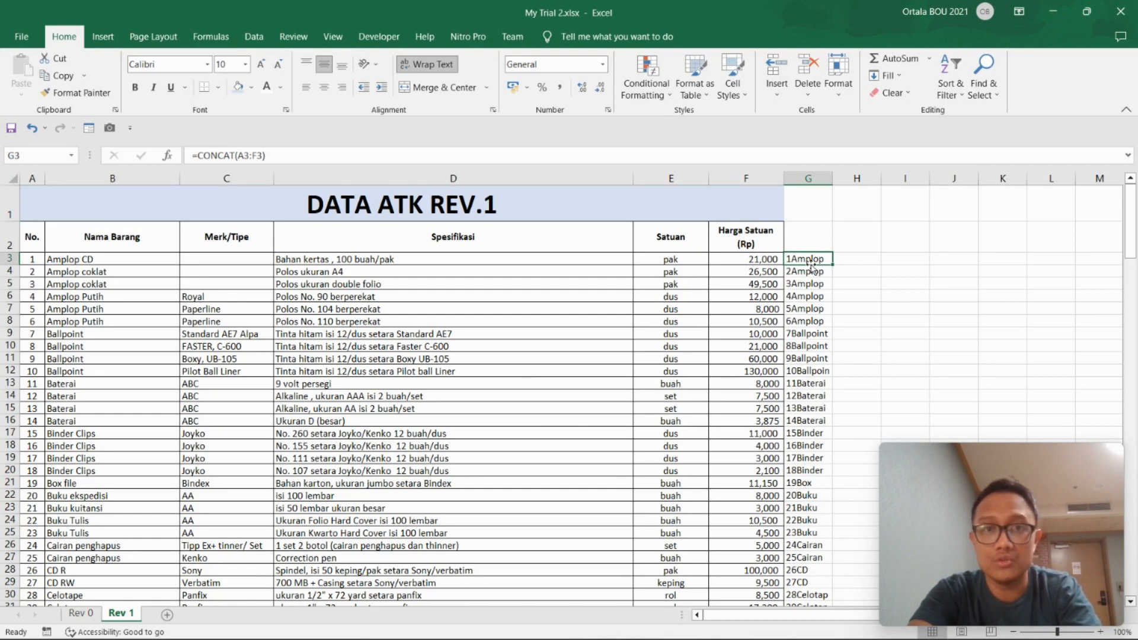
click(244, 156)
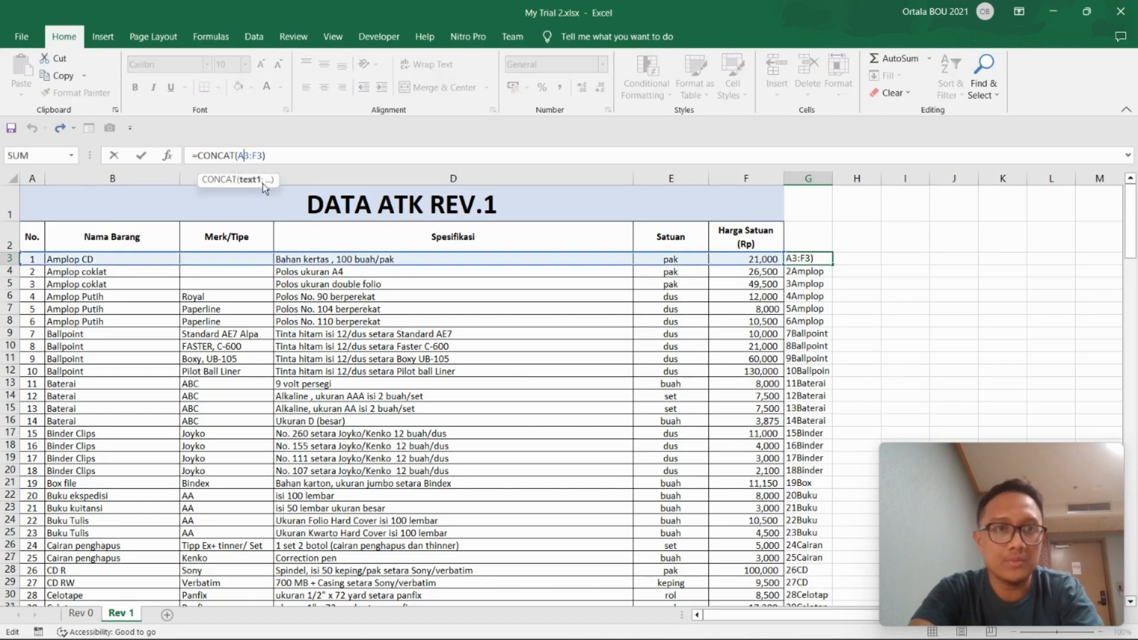
key(BackSpace)
key(BackSpace)
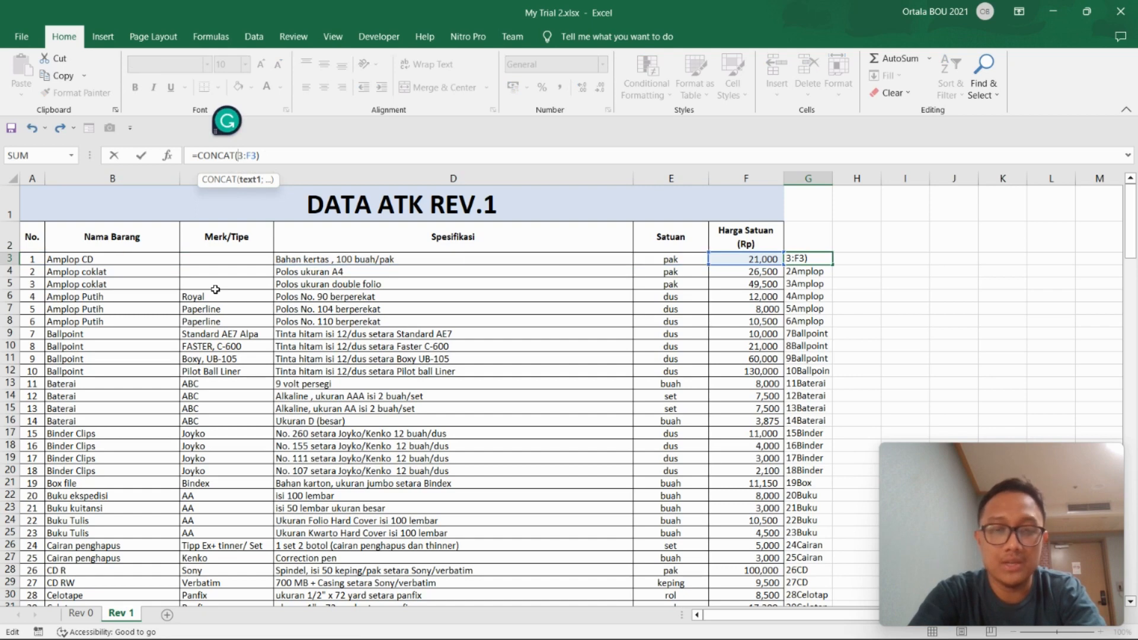
text(b3)
key(Return)
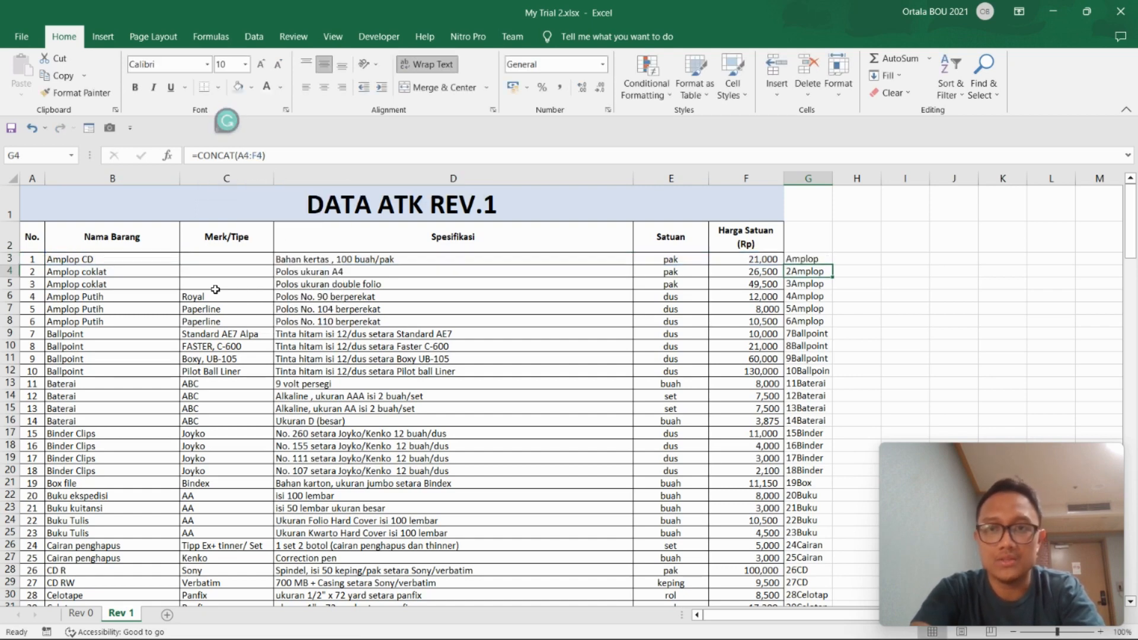
Fill the revised CONCAT formula from G3 down column G of the Rev 1 sheet to the last item row
click(798, 252)
click(816, 258)
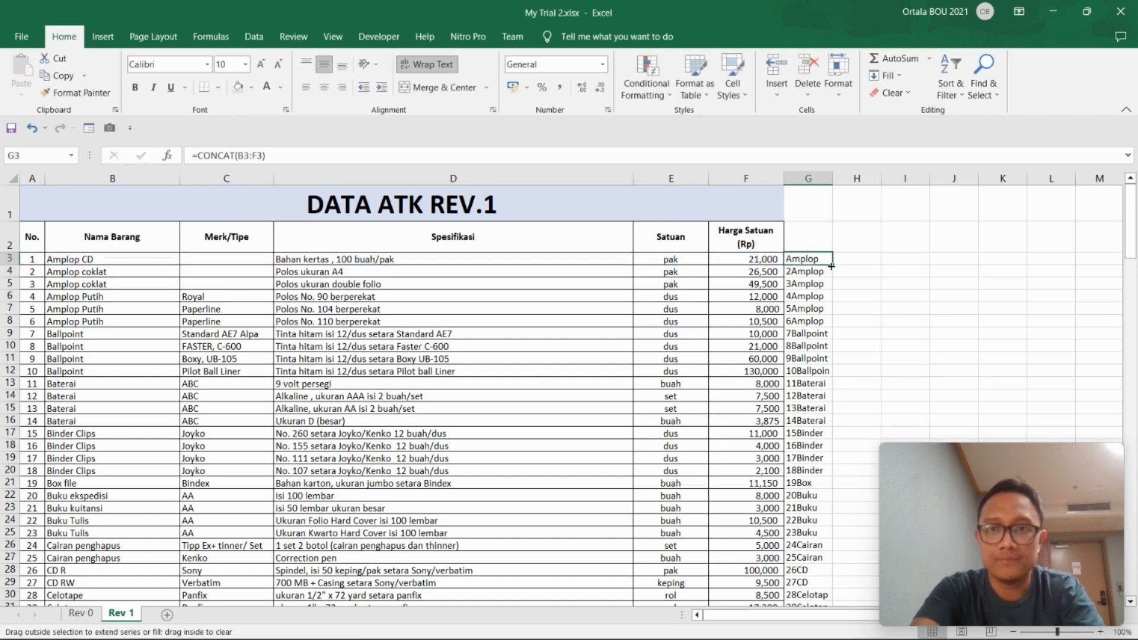
double_click(833, 269)
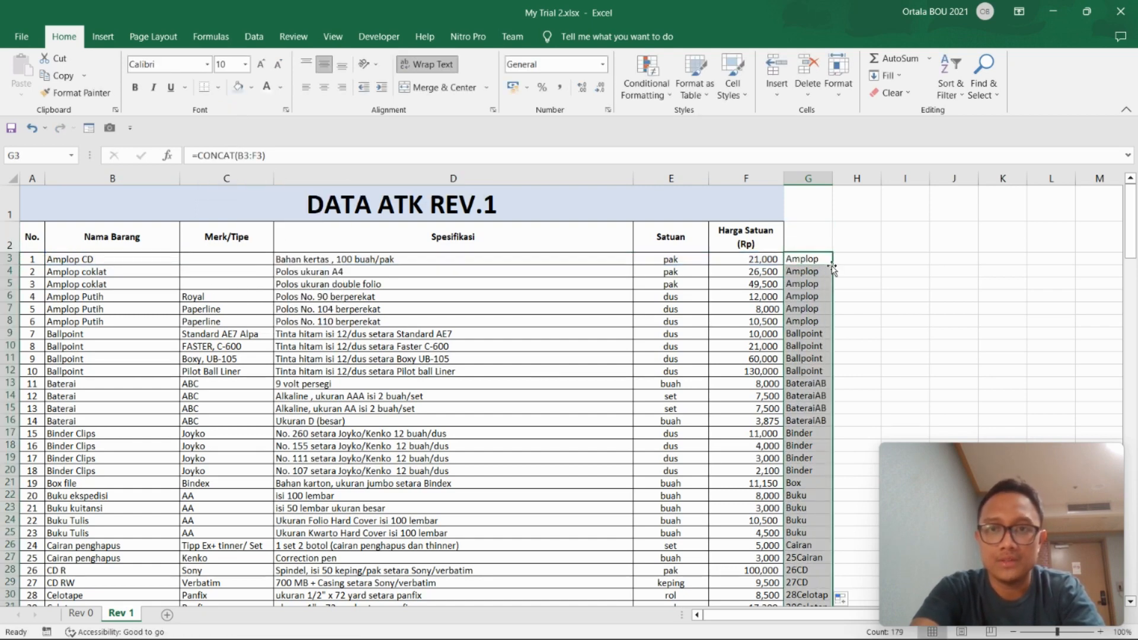
click(874, 338)
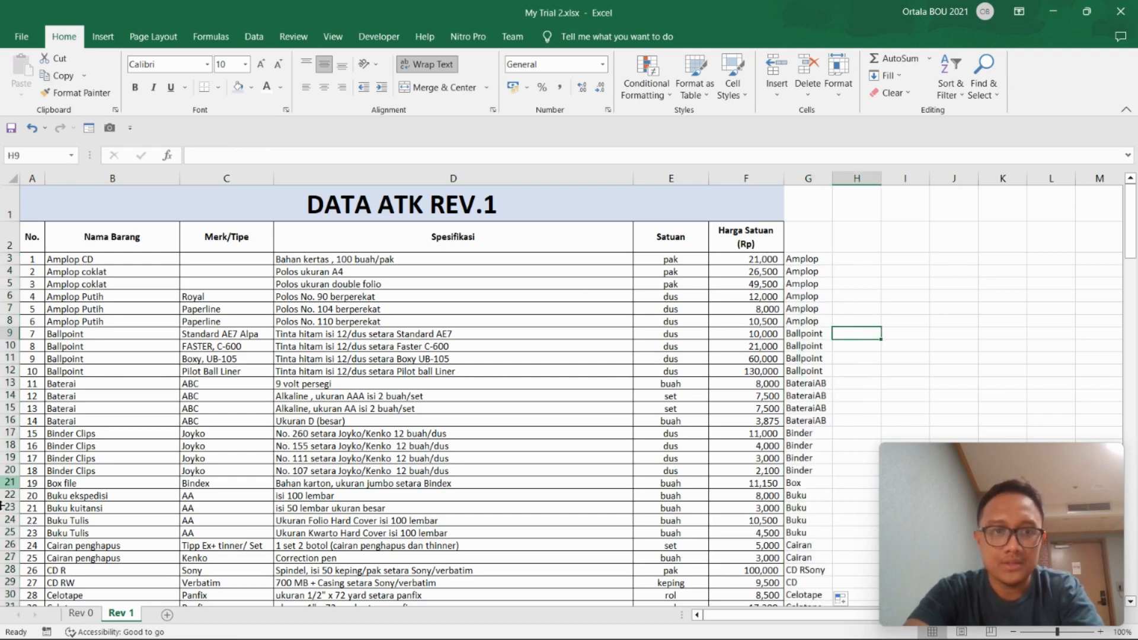
Enter =CONCAT(B3:F3) in cell G3 of the Rev 0 sheet and fill it down column G to the last item row
click(87, 619)
scroll(1136, 306, up, 12)
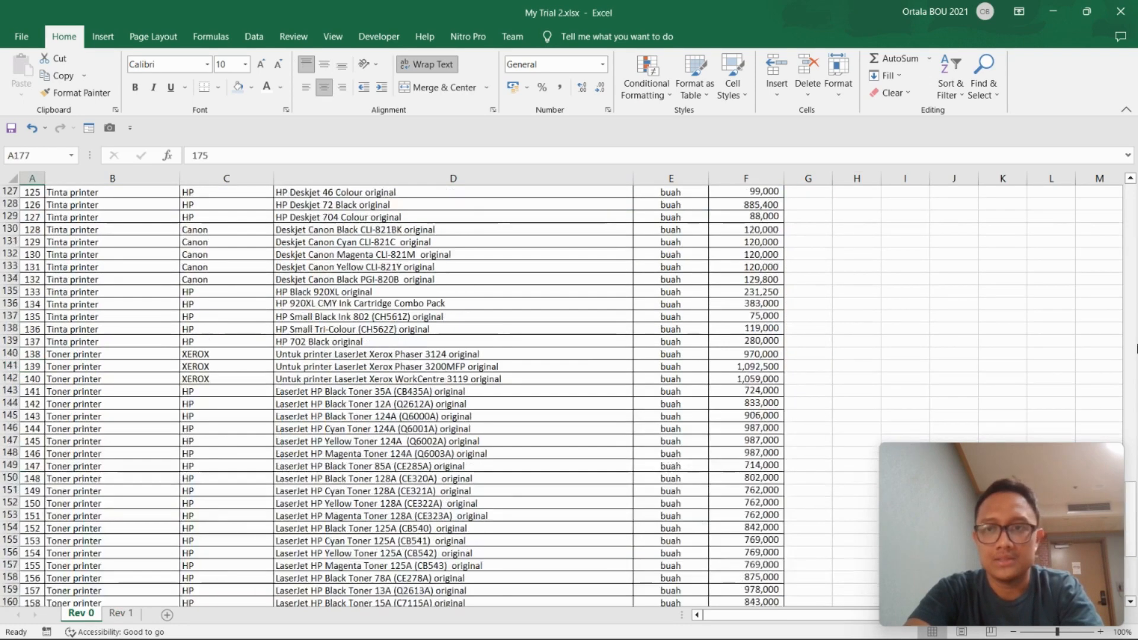
scroll(1136, 305, up, 20)
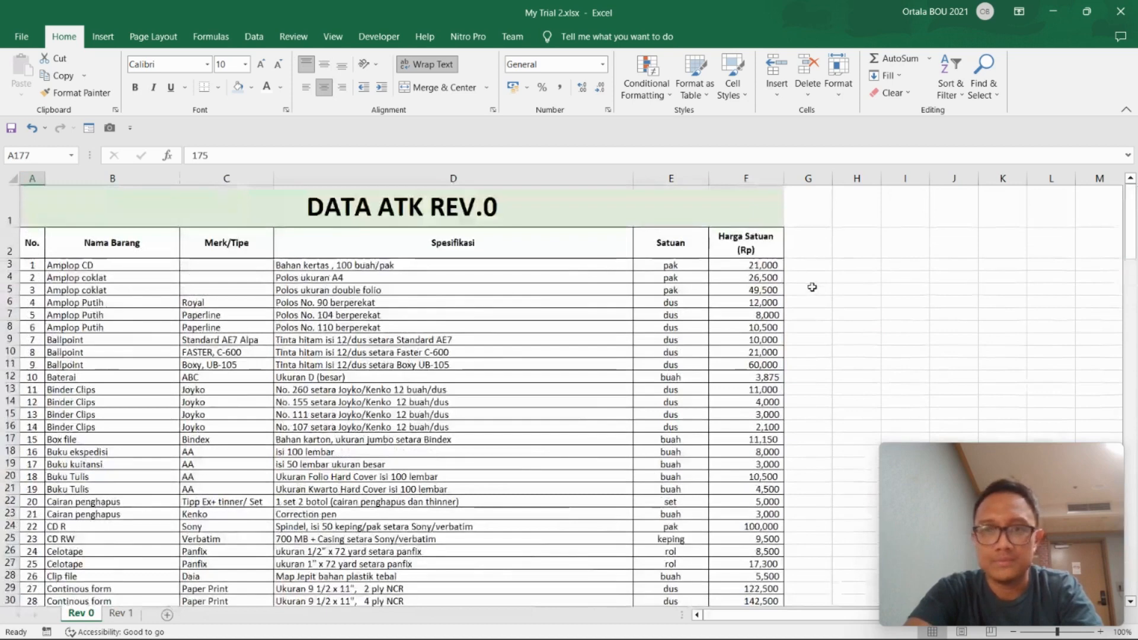
click(820, 263)
text(=CPN)
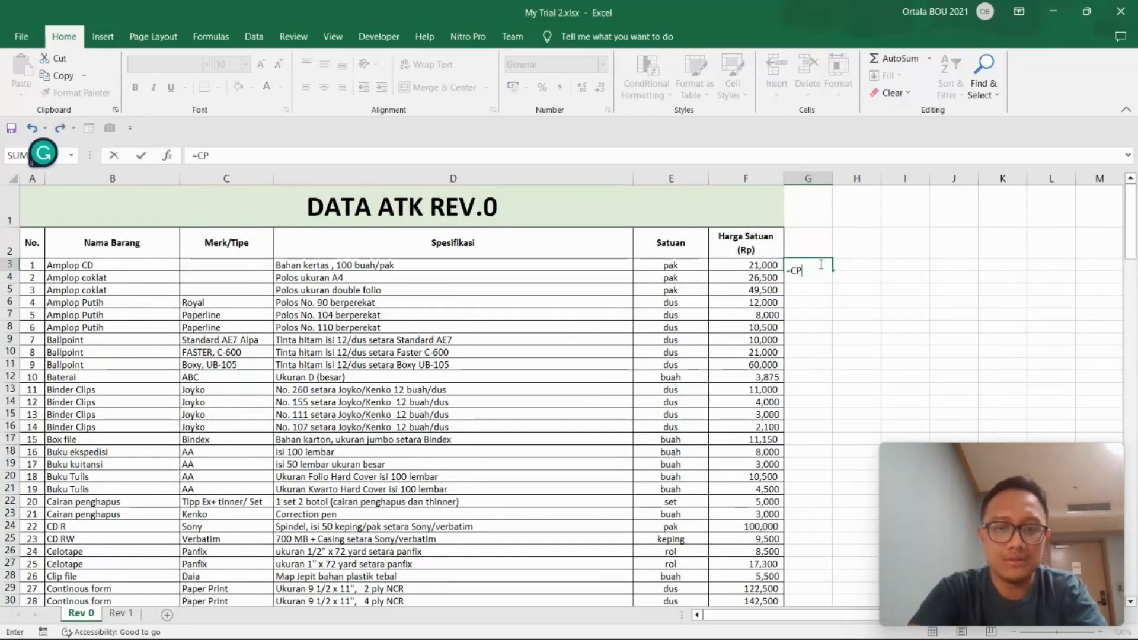
key(BackSpace)
key(BackSpace)
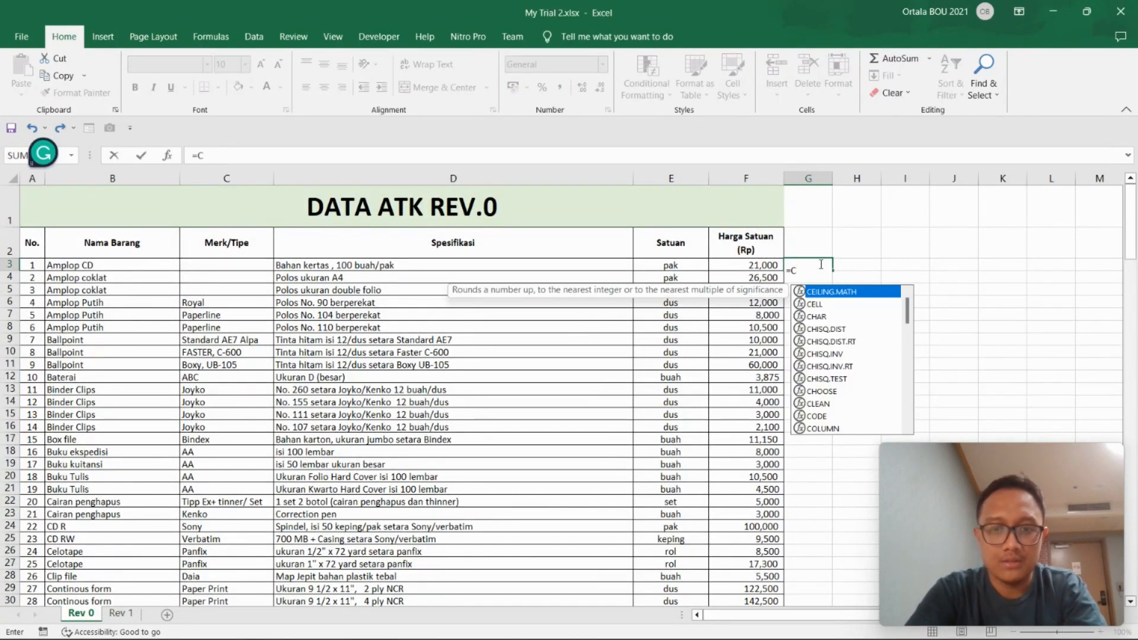
text(ONCAT()
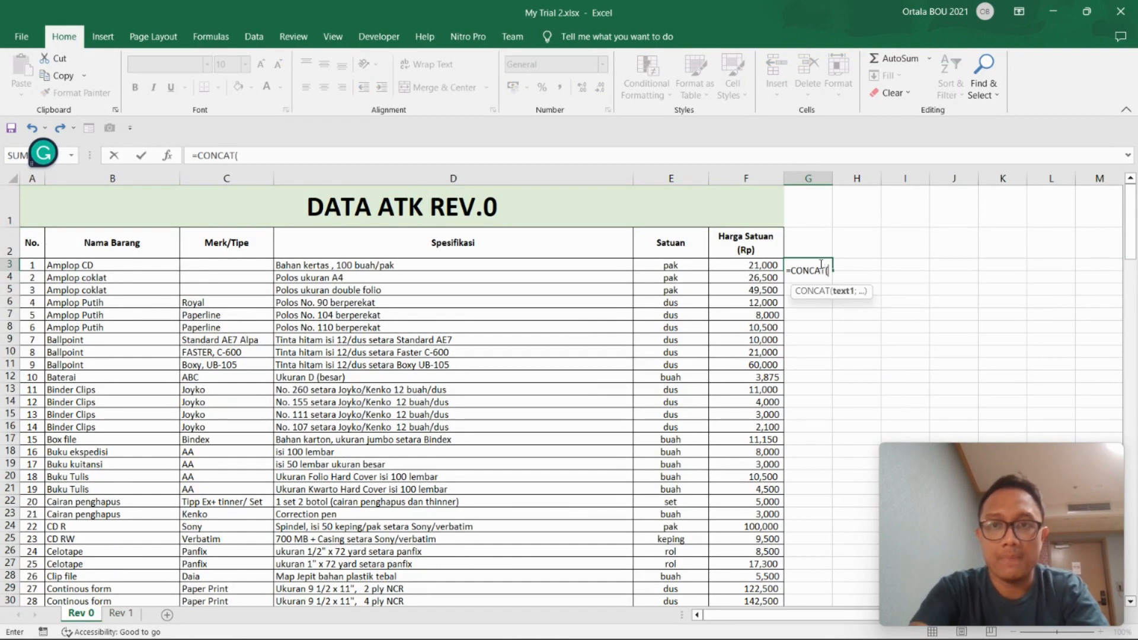
click(125, 264)
drag(125, 265, 748, 265)
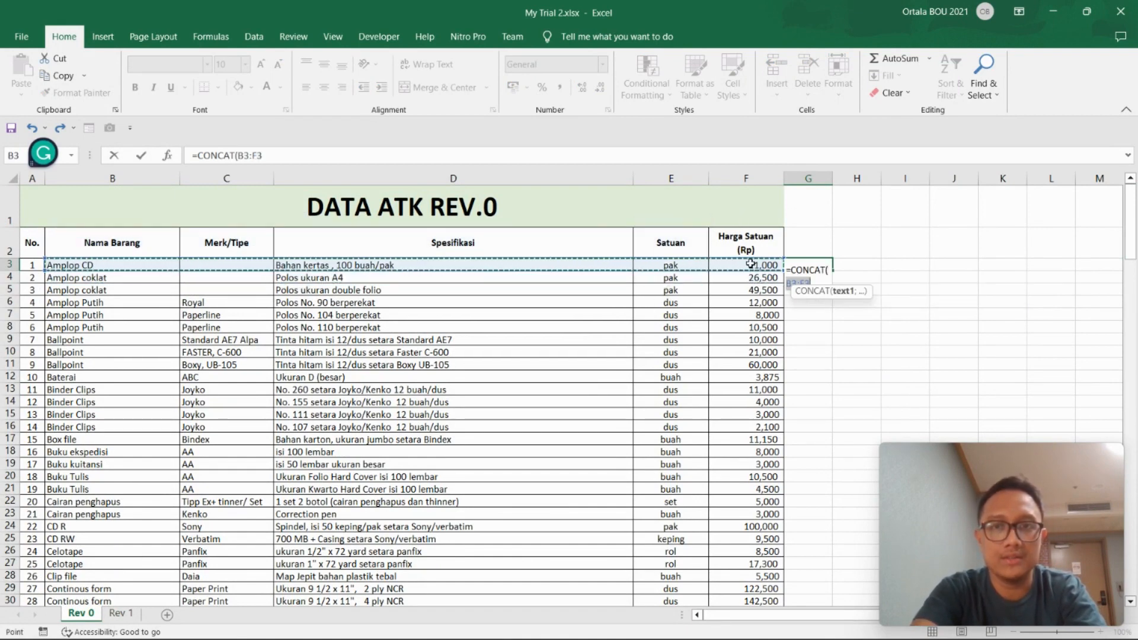
text())
key(Return)
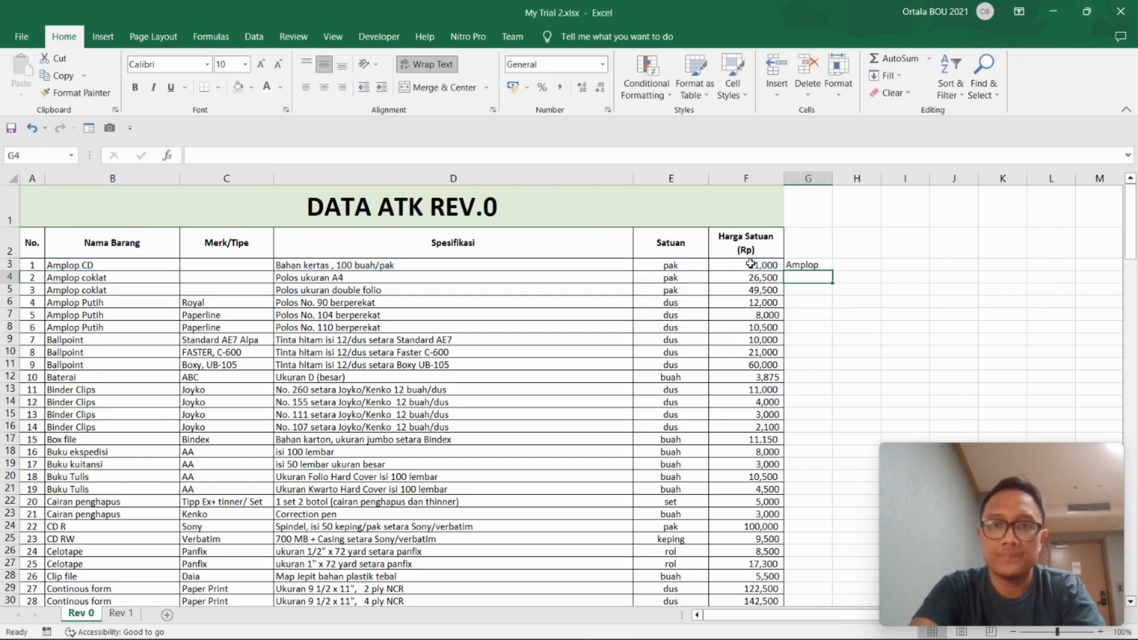
click(808, 268)
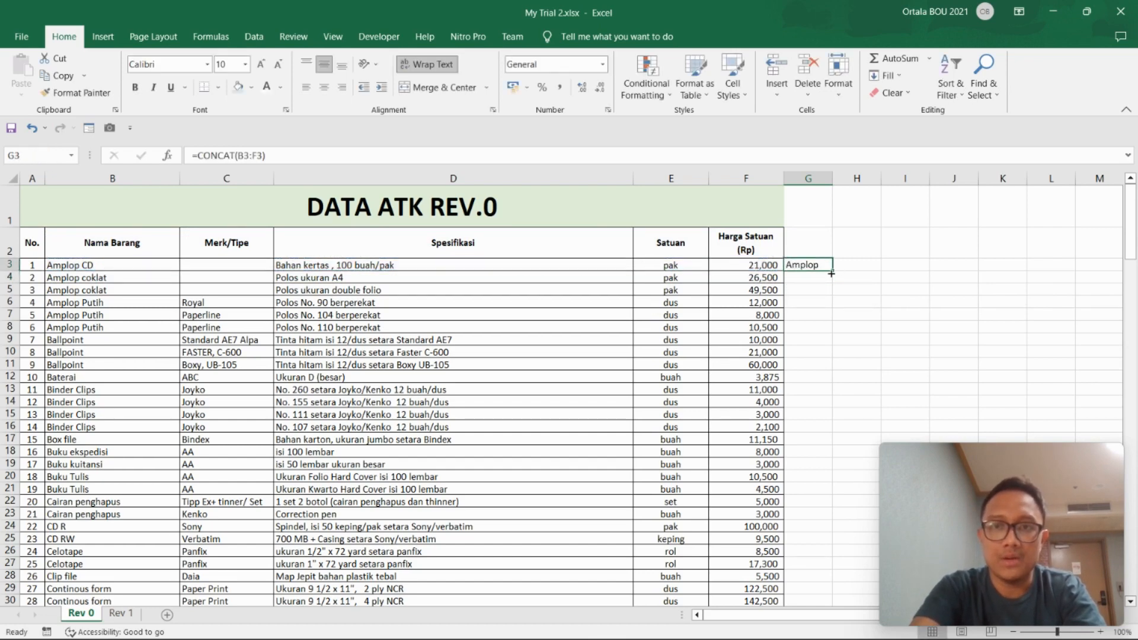
double_click(831, 274)
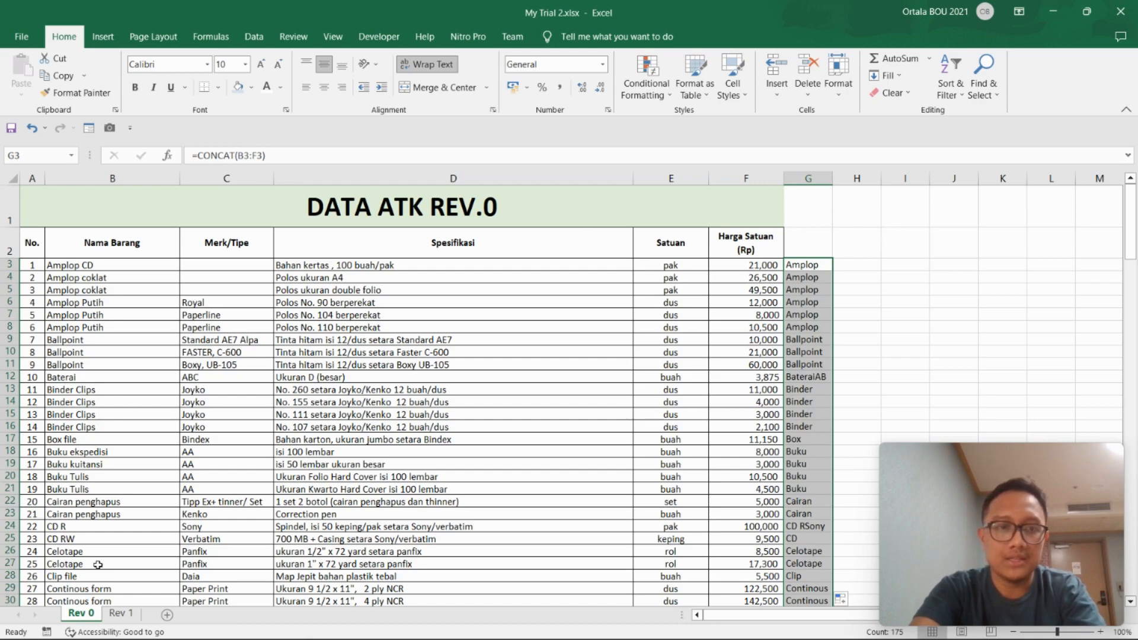
Enter the reference ='Rev 0'!G3 in cell H3 of the Rev 1 sheet to bring in the Rev 0 combined text
click(121, 615)
click(889, 310)
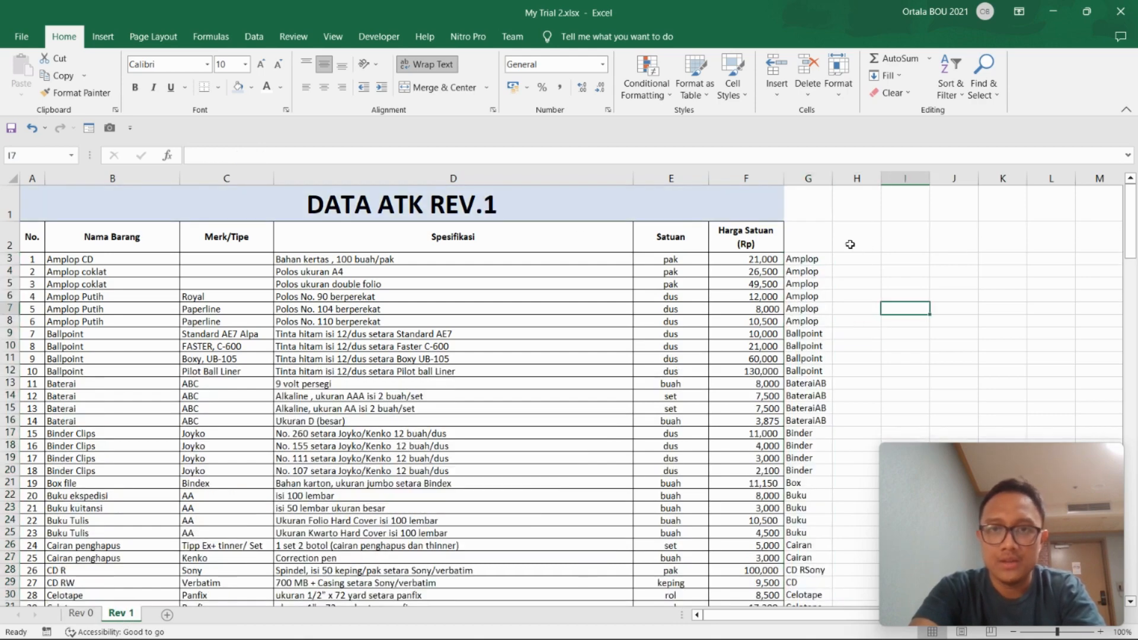
click(867, 258)
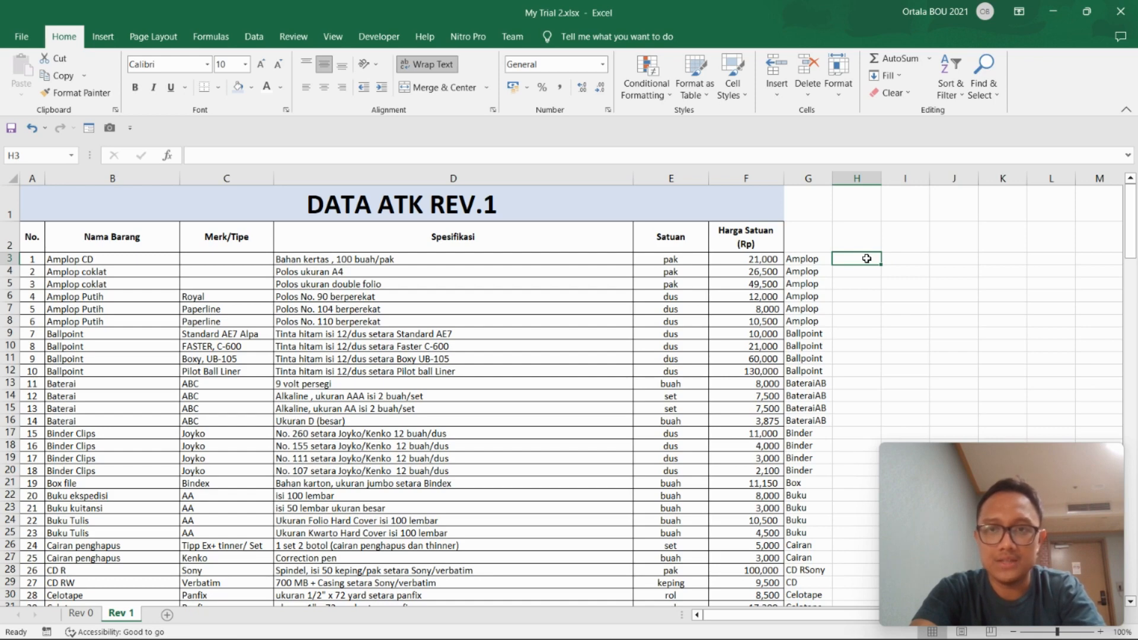
text(=)
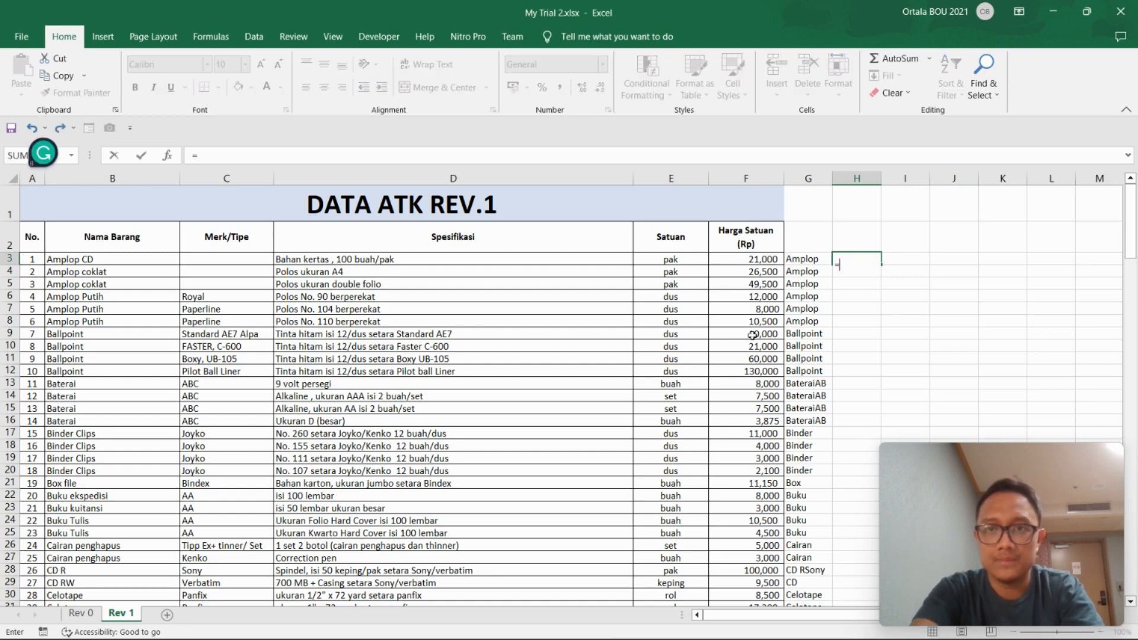
click(81, 614)
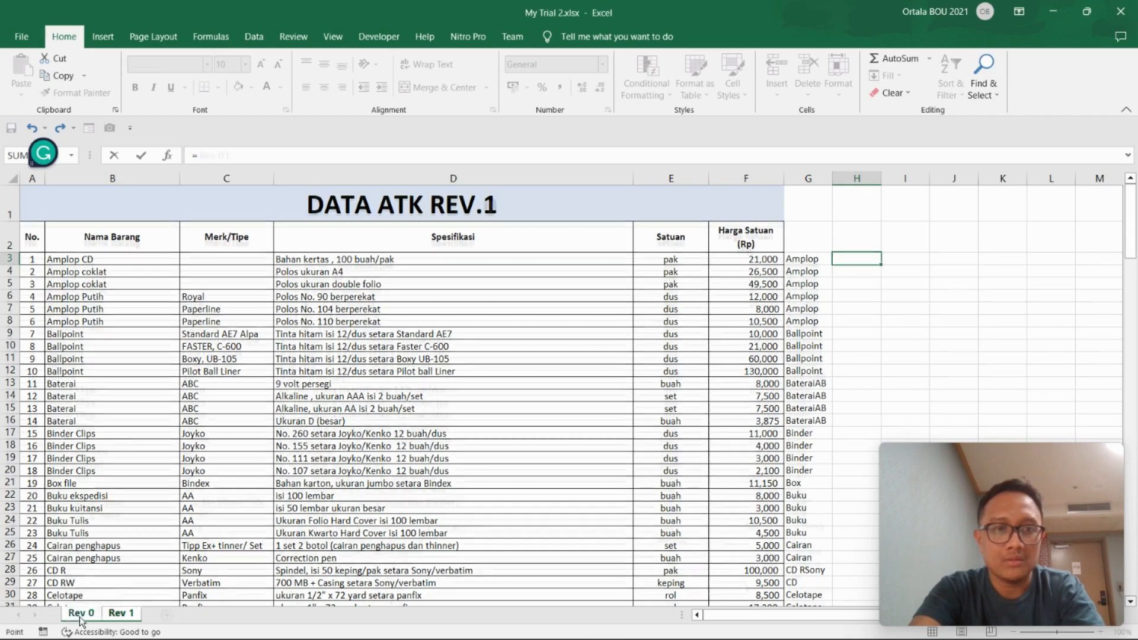
click(815, 266)
key(Return)
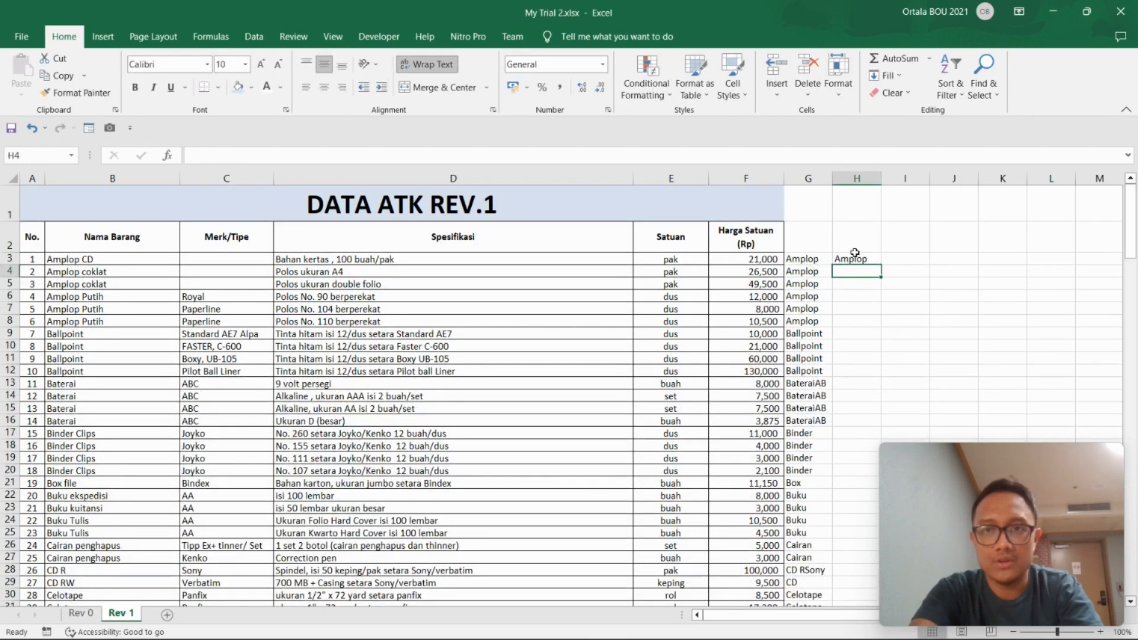
Fill the Rev 0 reference from H3 down column H of the Rev 1 sheet to the last item row
click(856, 258)
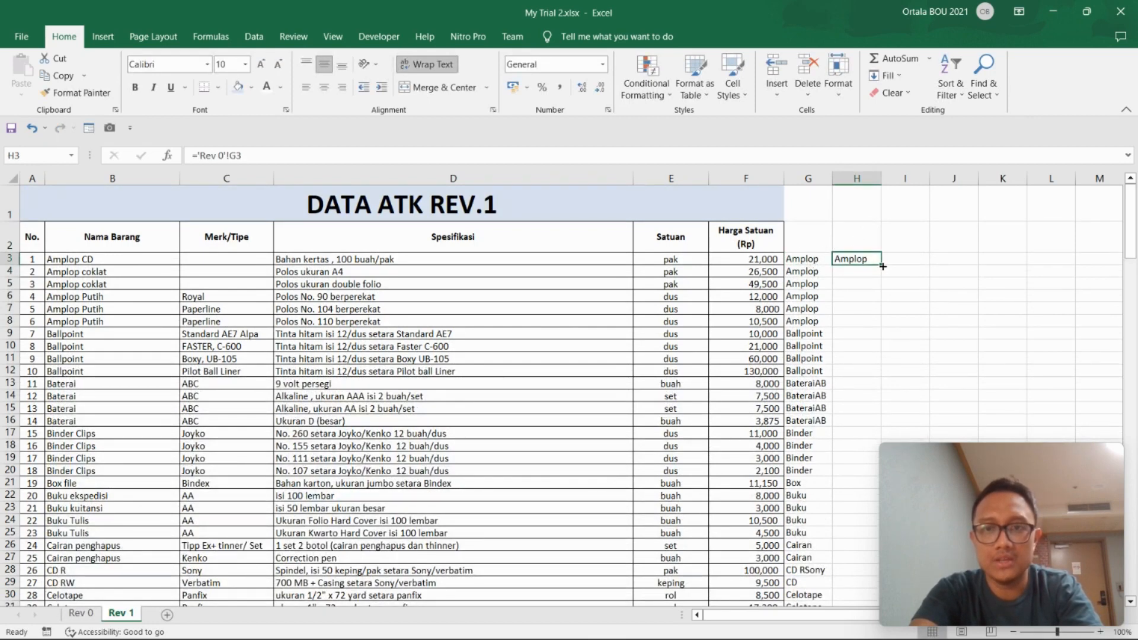
double_click(882, 267)
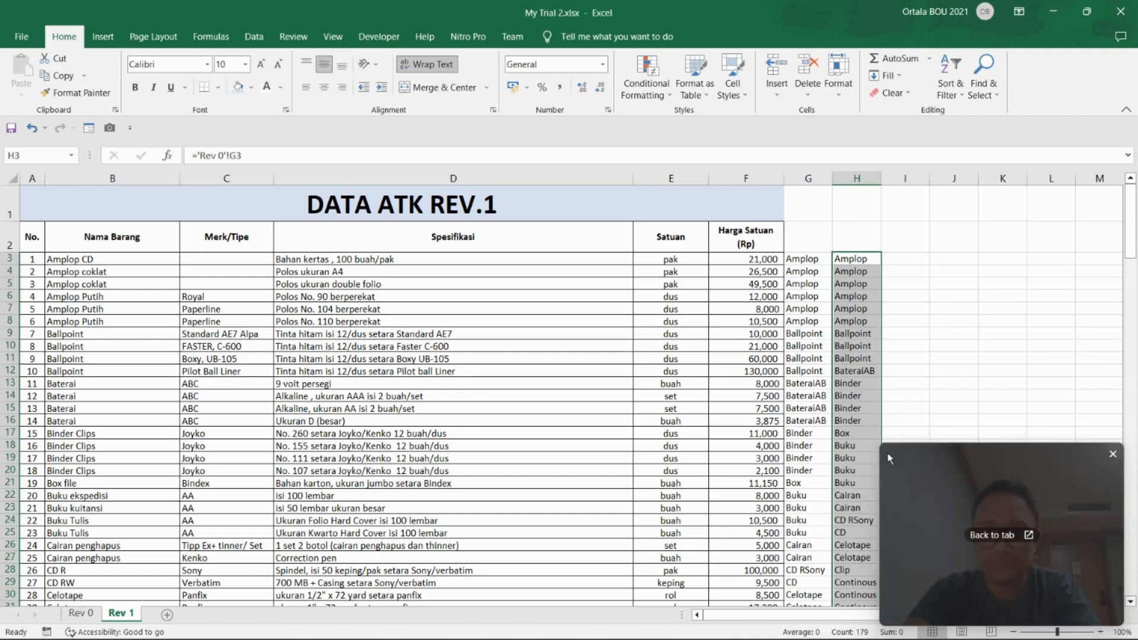
drag(881, 443, 918, 468)
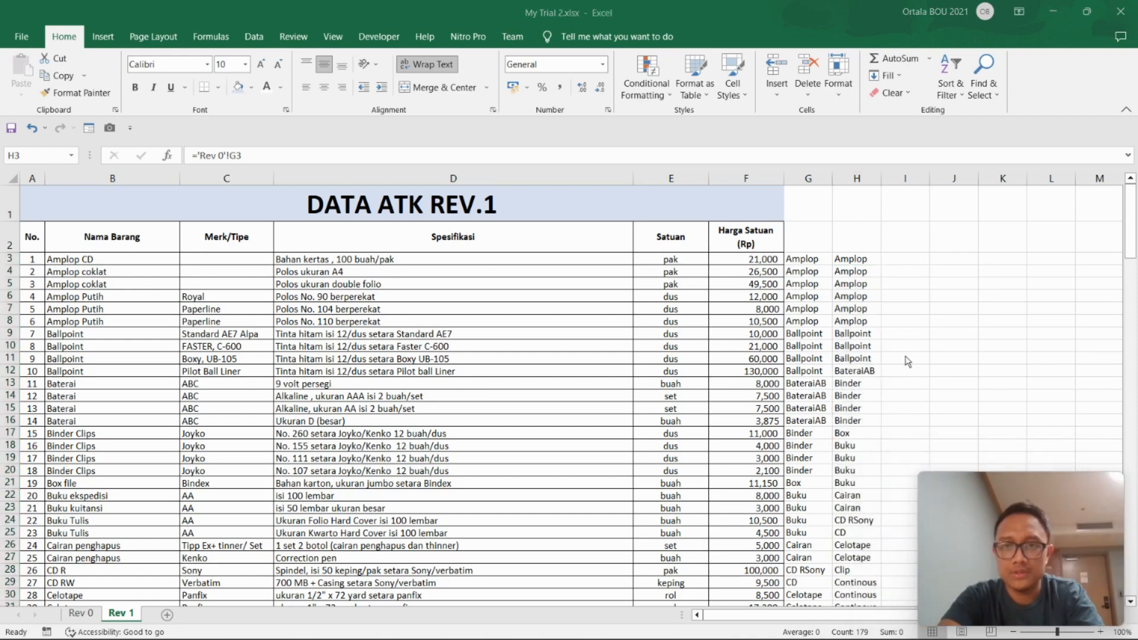
scroll(877, 374, down, 20)
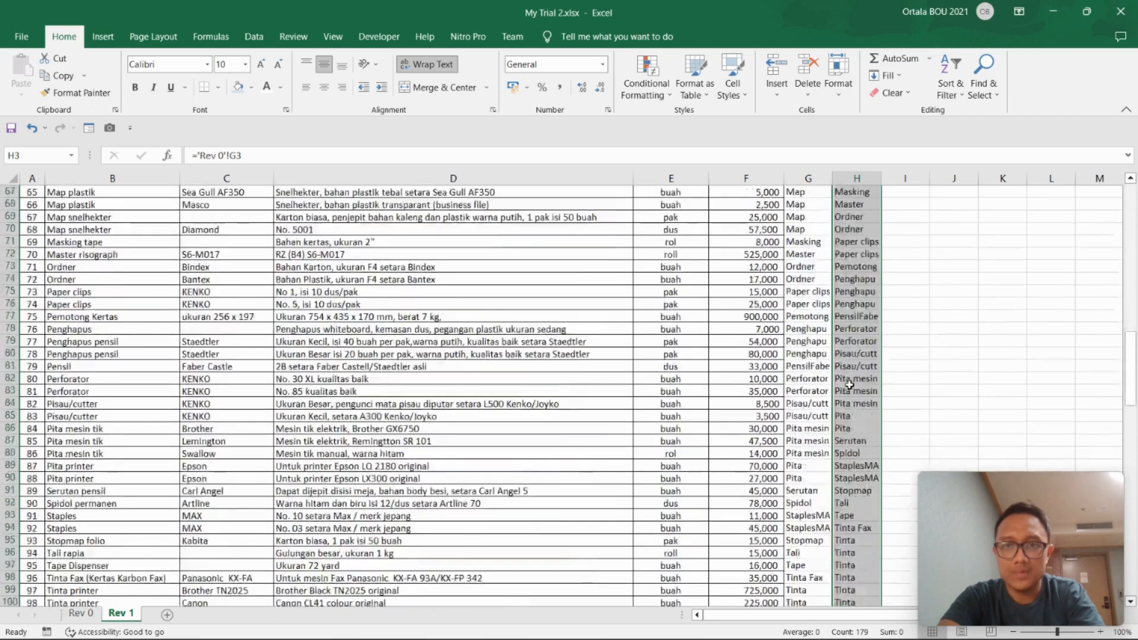
scroll(849, 384, up, 20)
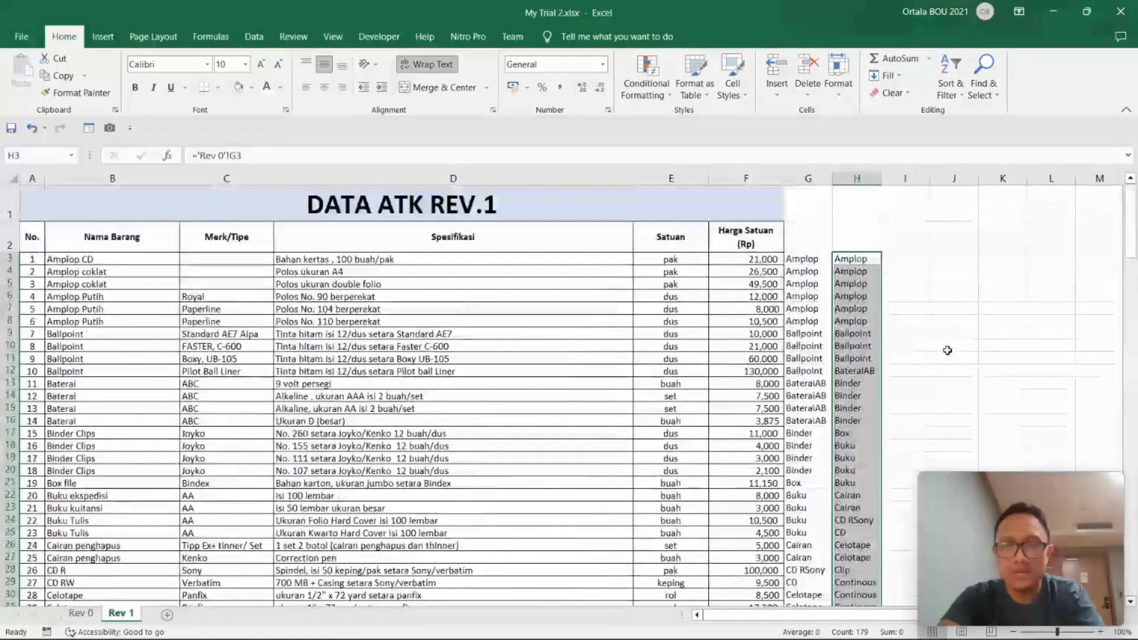
click(949, 335)
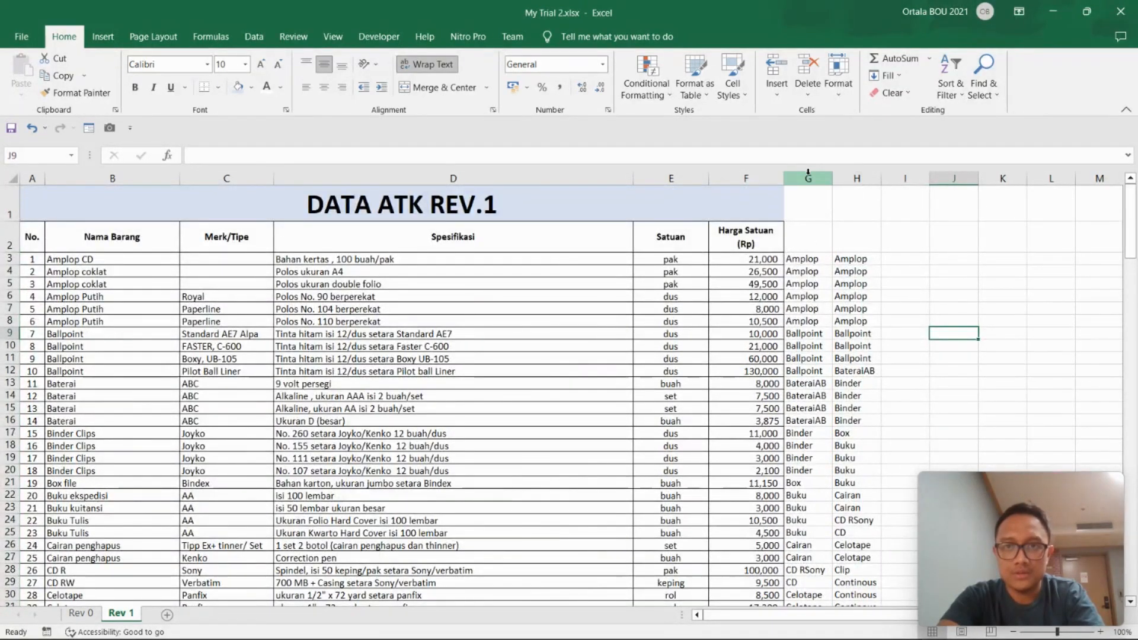
Highlight the unique values in columns G and H with Light Red Fill with Dark Red Text using conditional formatting, and check the marked cells
drag(808, 178, 860, 176)
click(663, 99)
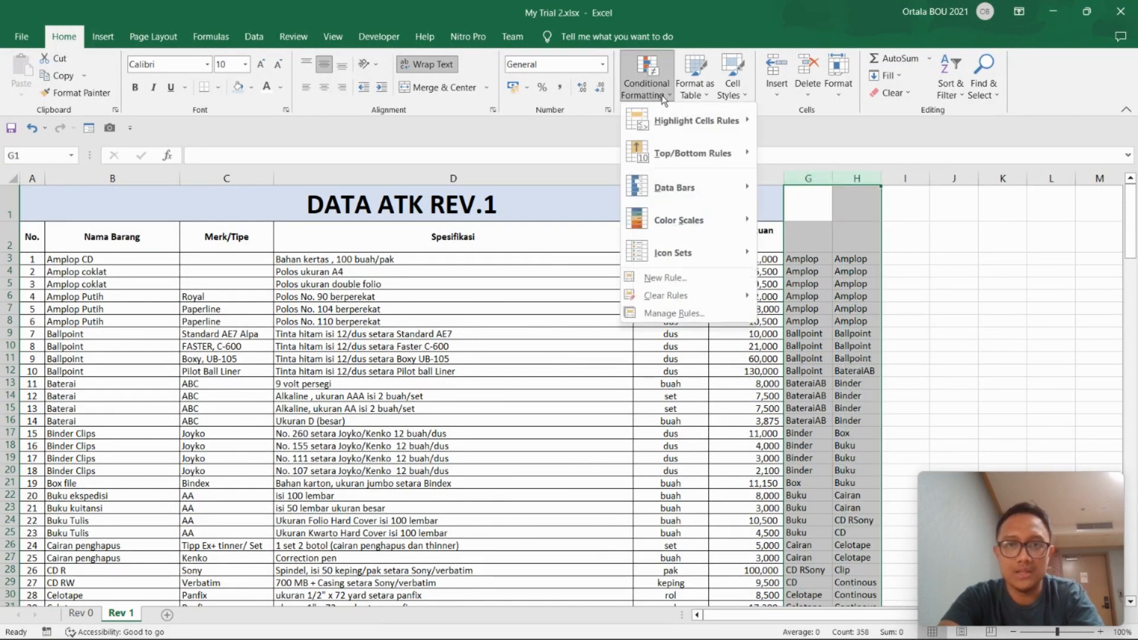
mouse_move(688, 118)
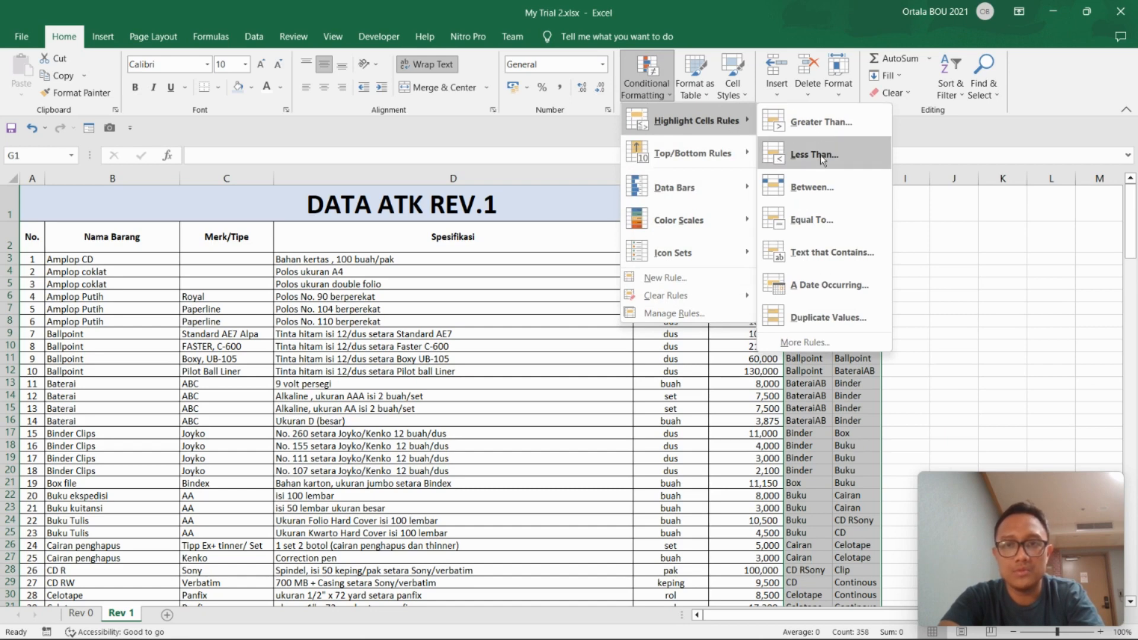
click(849, 320)
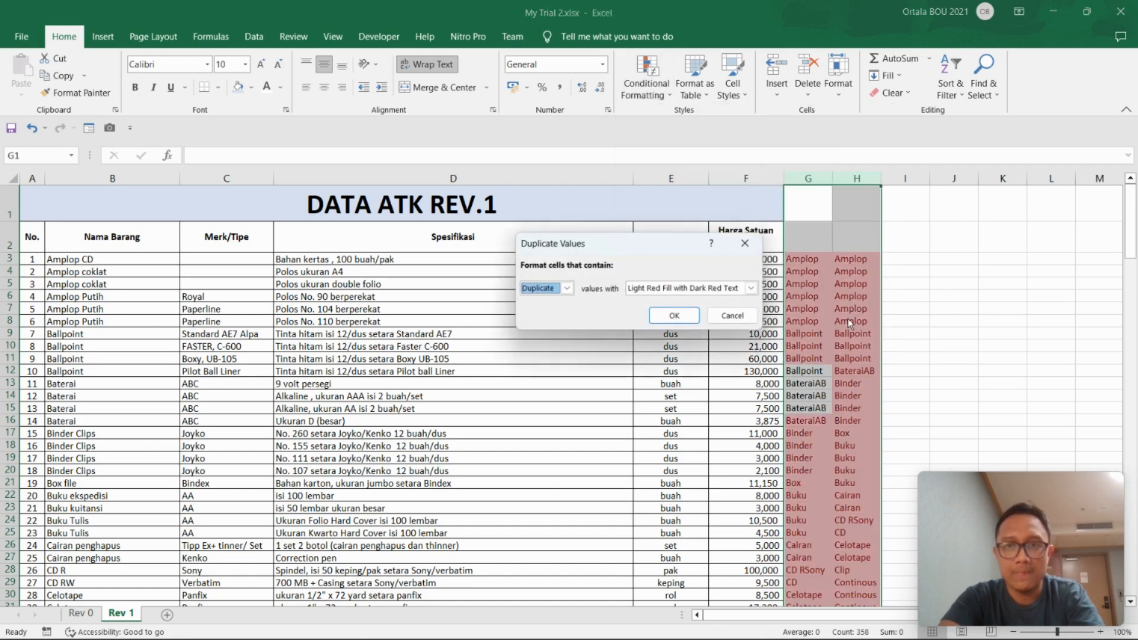
click(567, 289)
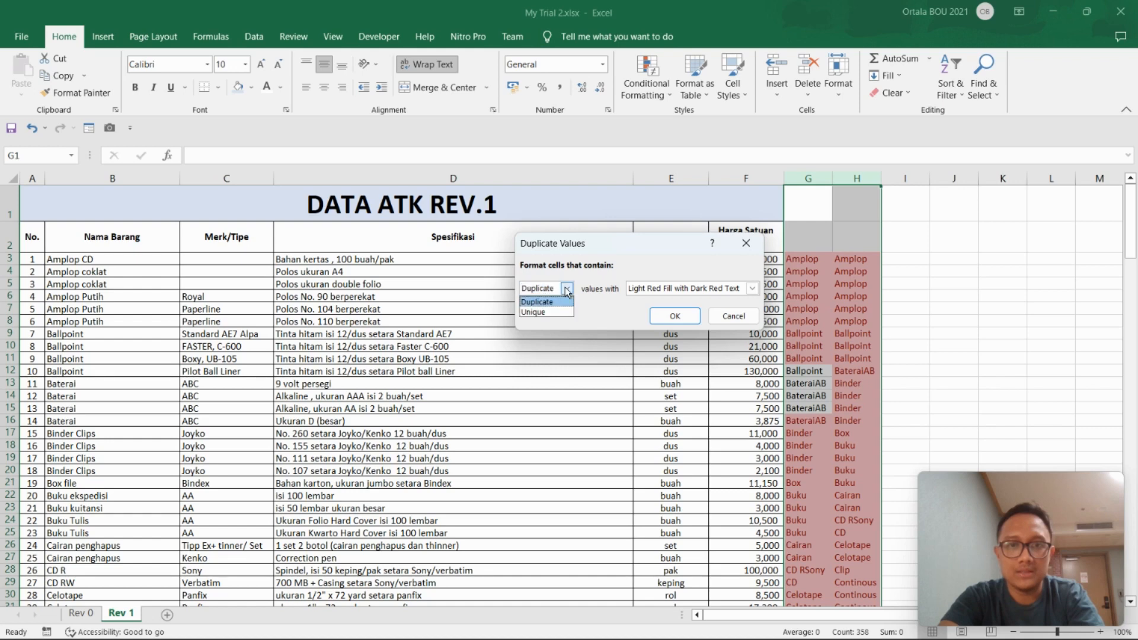
click(547, 312)
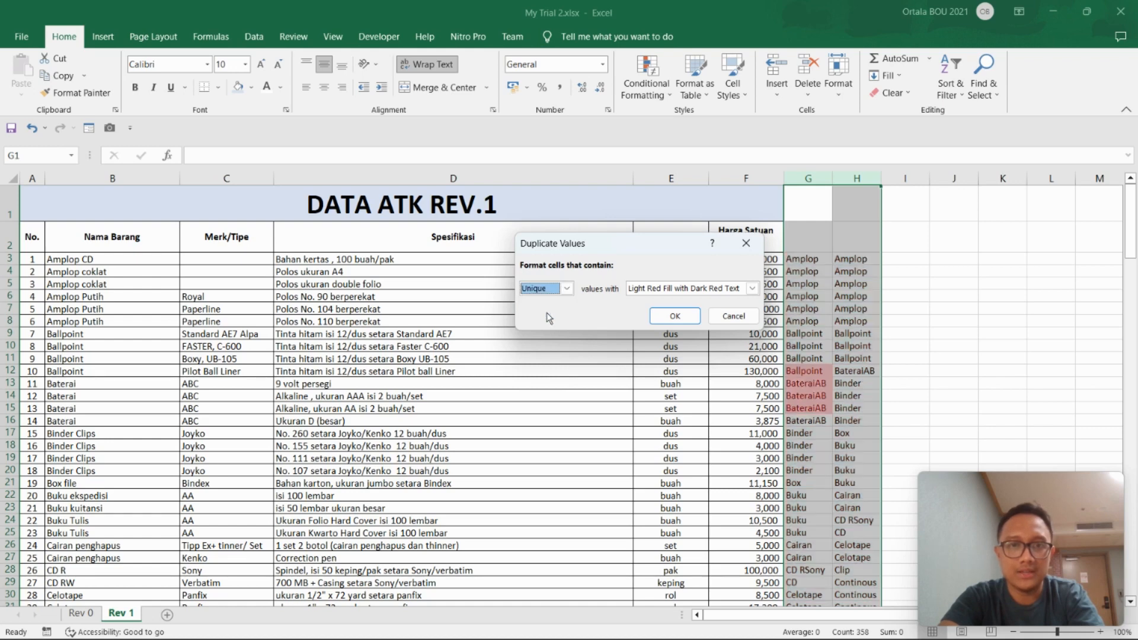
click(675, 316)
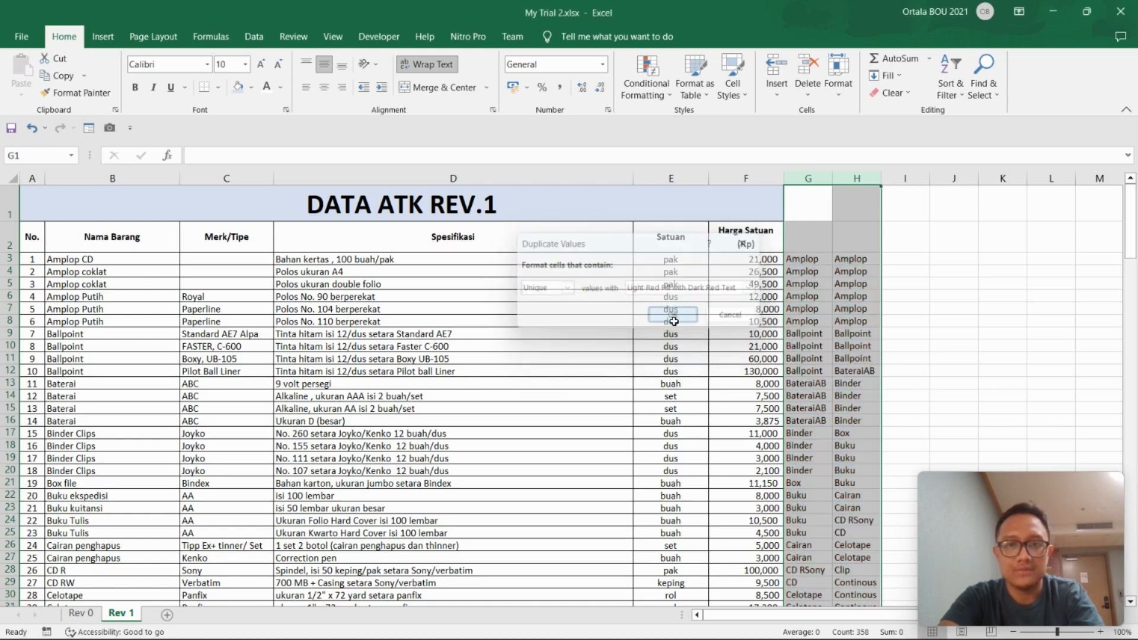
click(964, 335)
click(822, 383)
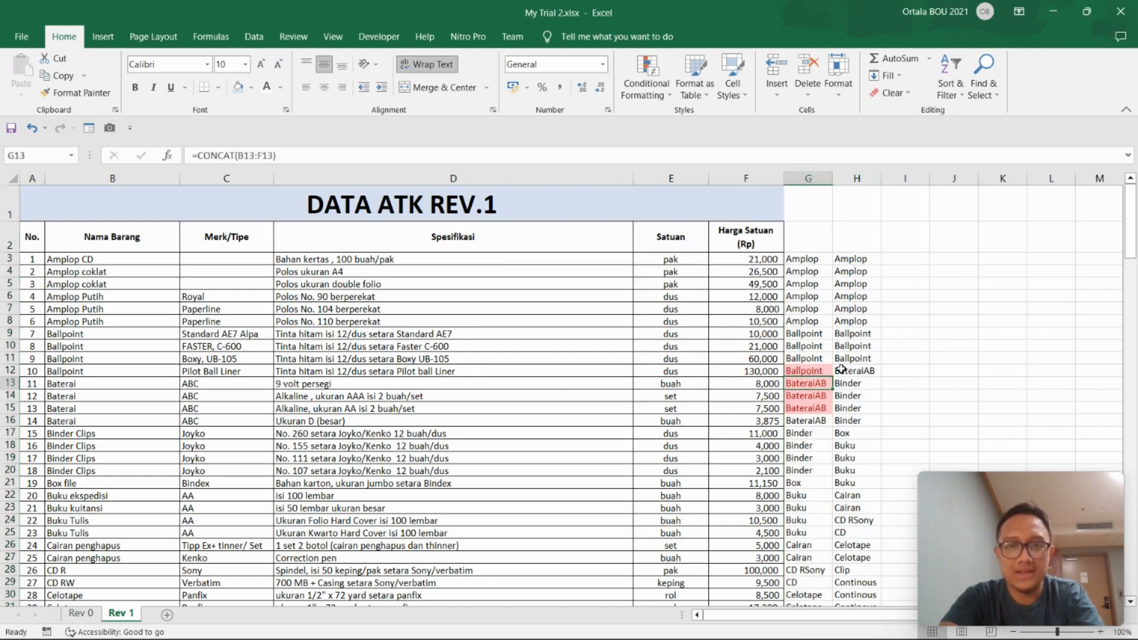
scroll(867, 331, down, 3)
scroll(867, 331, up, 3)
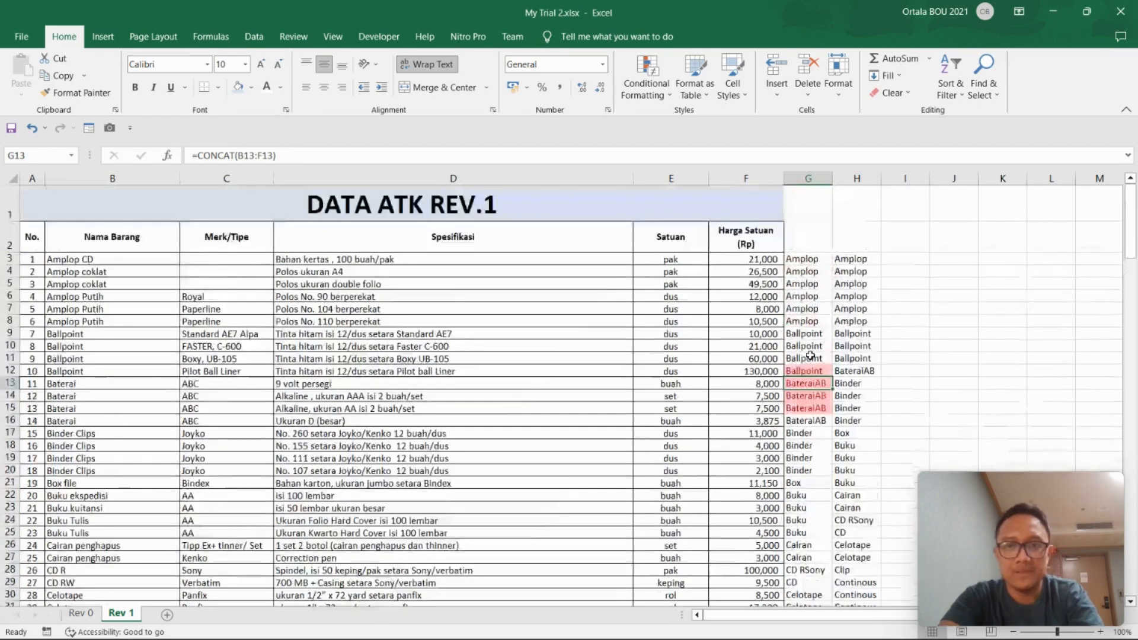
Fill item rows 10 to 13 (A12:F15) on the Rev 1 sheet with yellow
drag(771, 409, 2, 367)
click(250, 86)
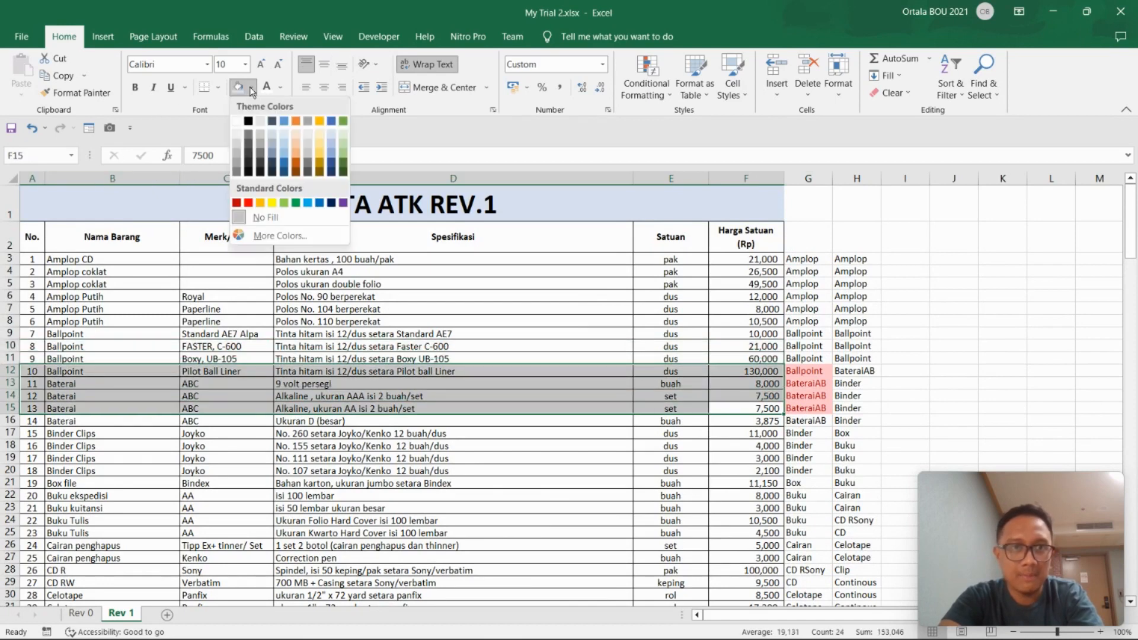
click(273, 203)
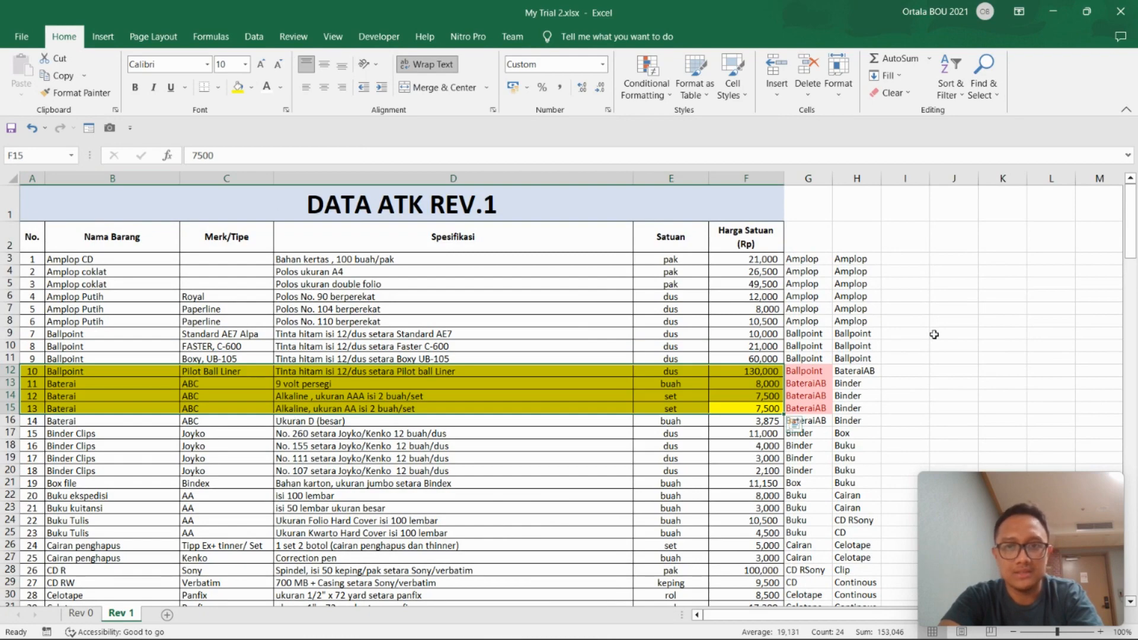
click(935, 335)
scroll(769, 436, down, 1)
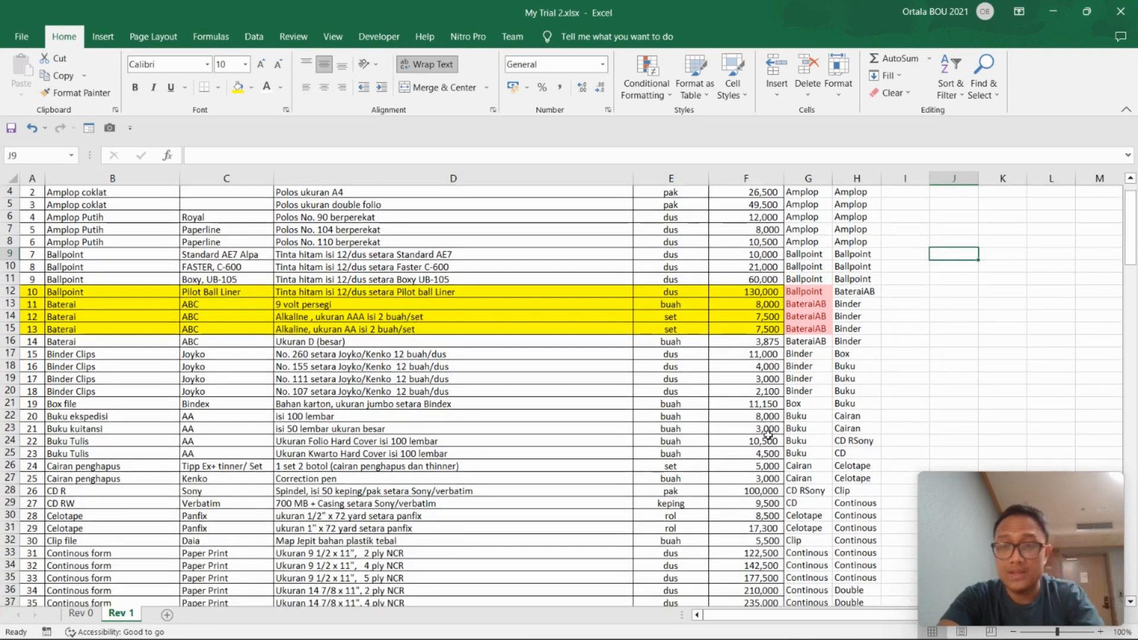
scroll(778, 371, up, 1)
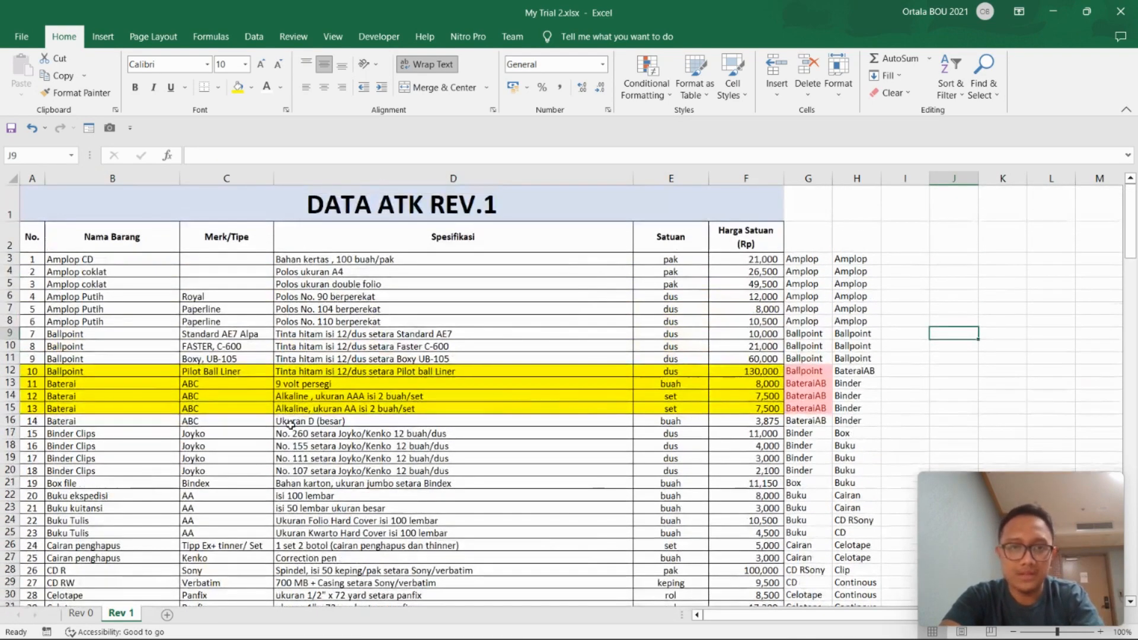
Look through the whole Rev 0 item list and return to the Rev 1 sheet with the yellow rows
click(80, 613)
scroll(545, 408, down, 20)
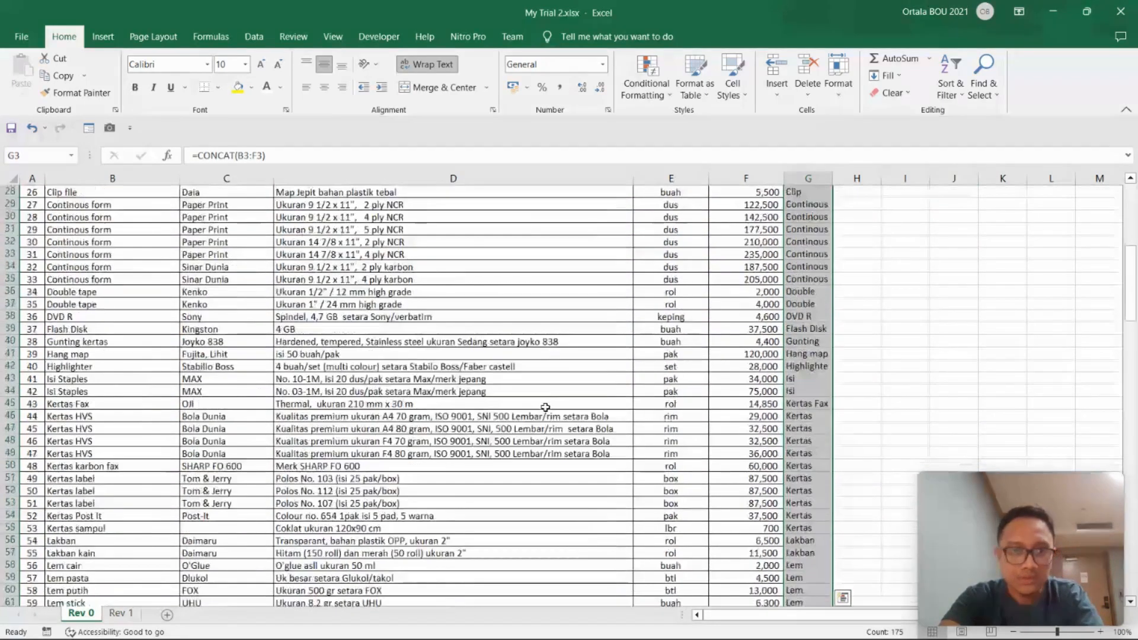
scroll(545, 407, down, 20)
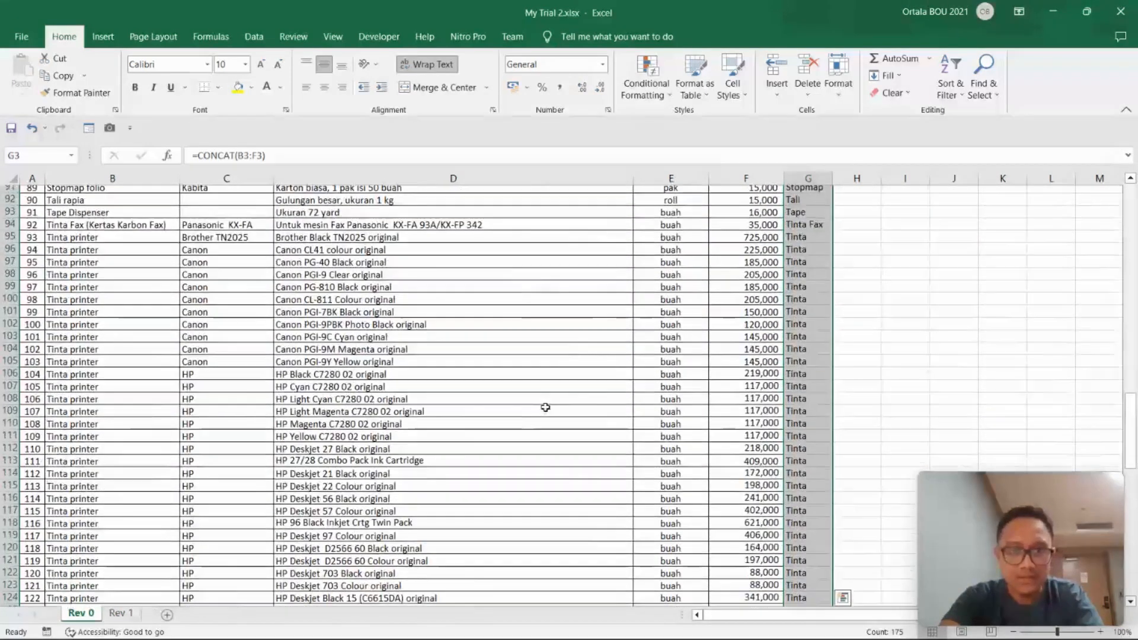
scroll(545, 408, down, 12)
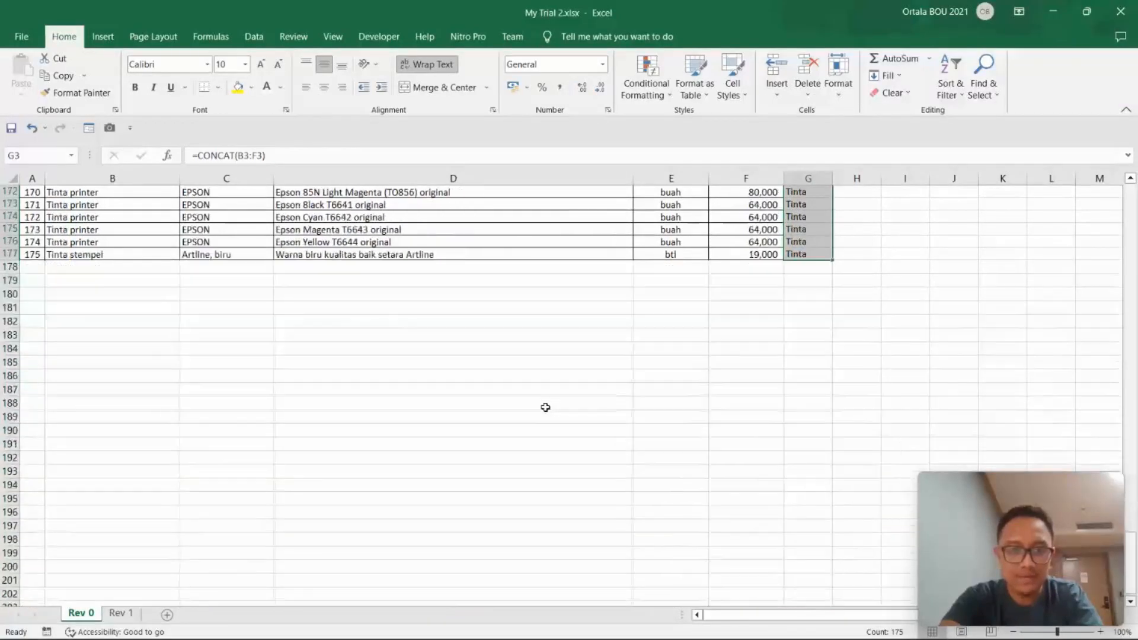
scroll(546, 408, up, 20)
scroll(548, 408, up, 20)
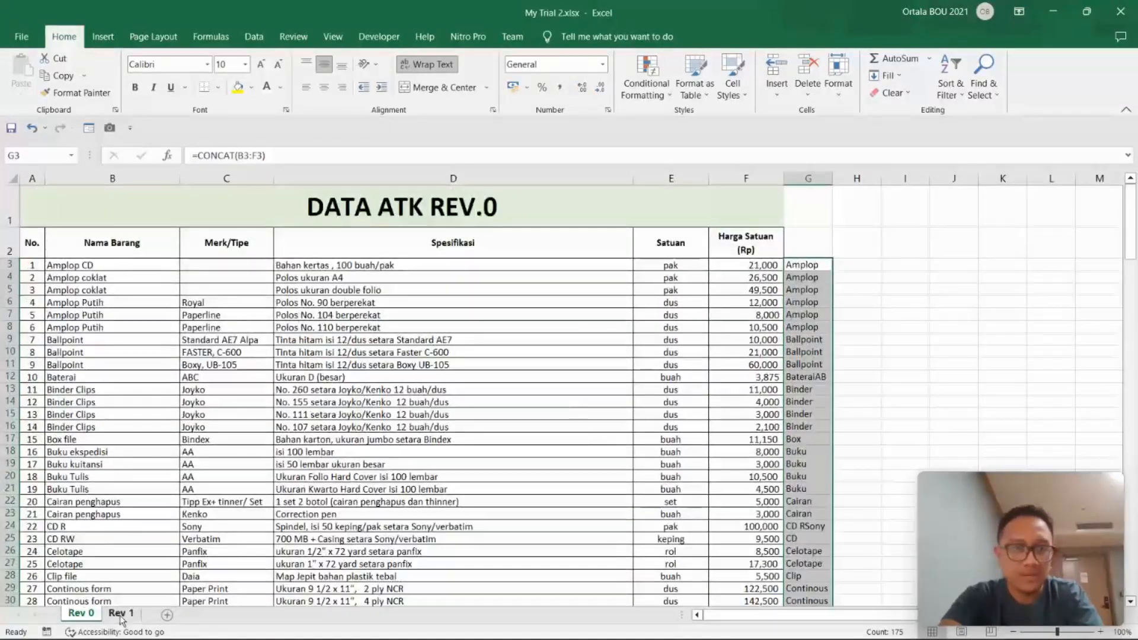
click(120, 617)
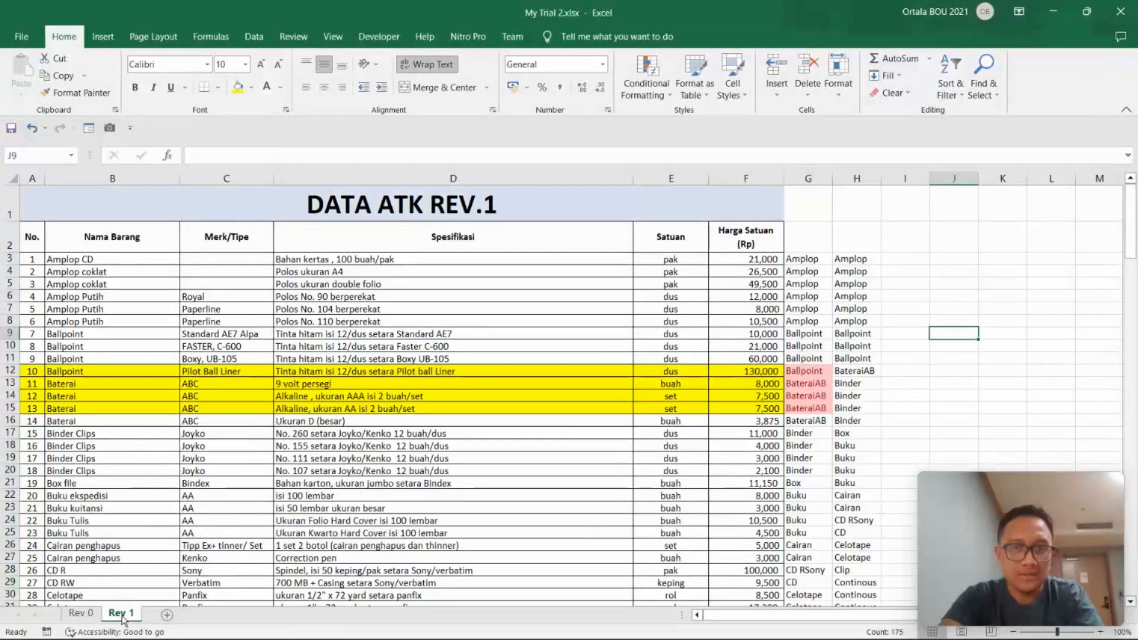
click(889, 396)
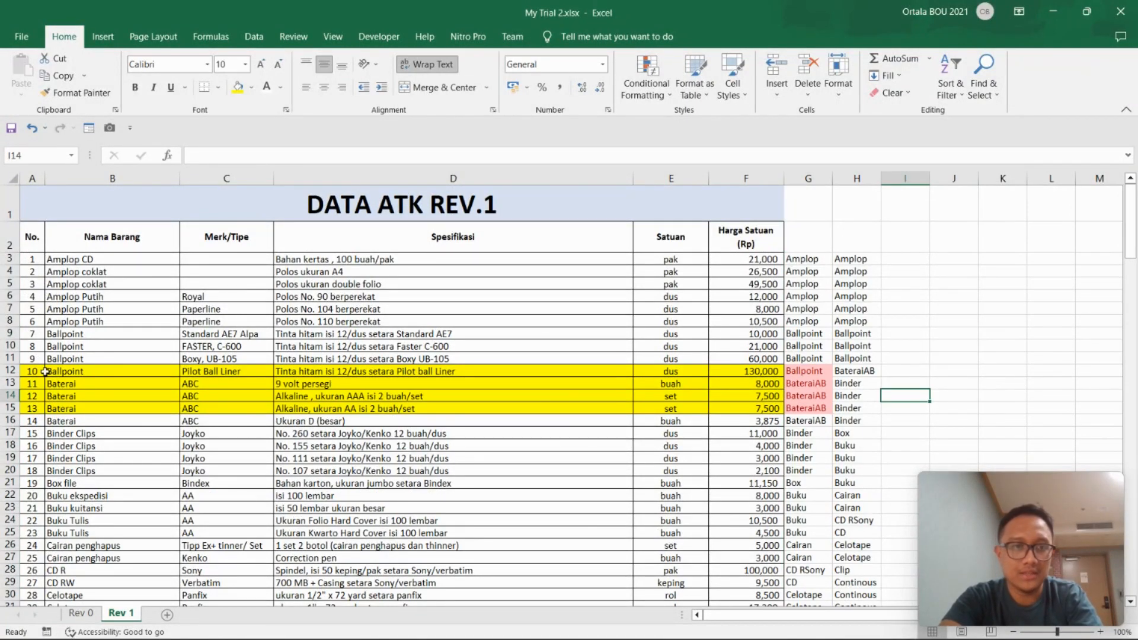
Compare the last item numbers at the end of the Rev 0 and Rev 1 lists
click(80, 613)
scroll(131, 503, down, 20)
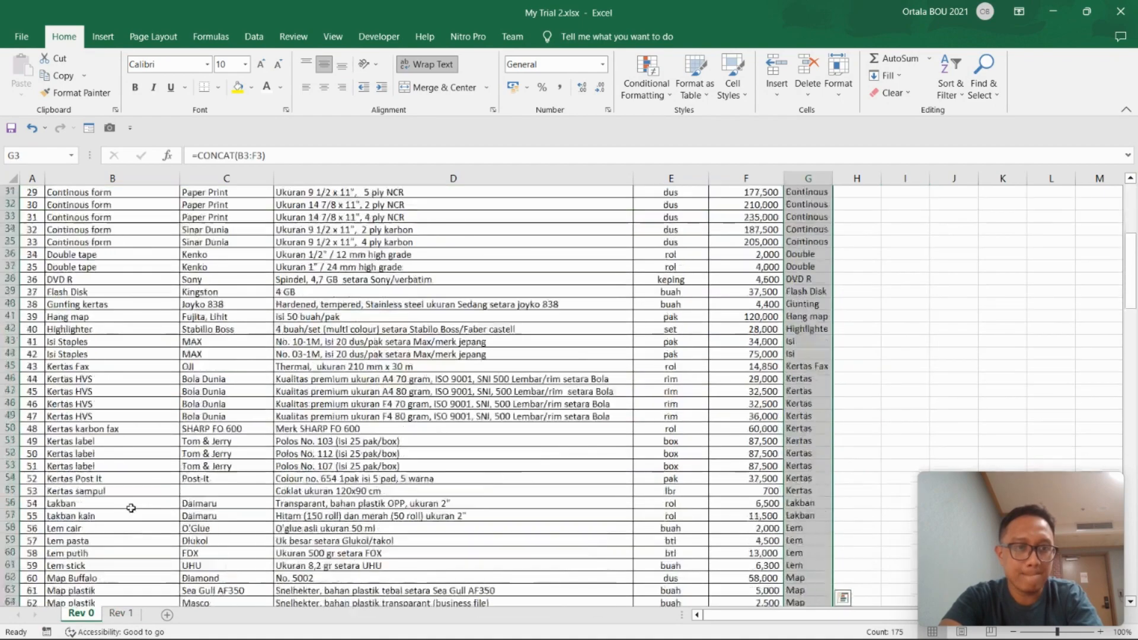
scroll(131, 503, down, 20)
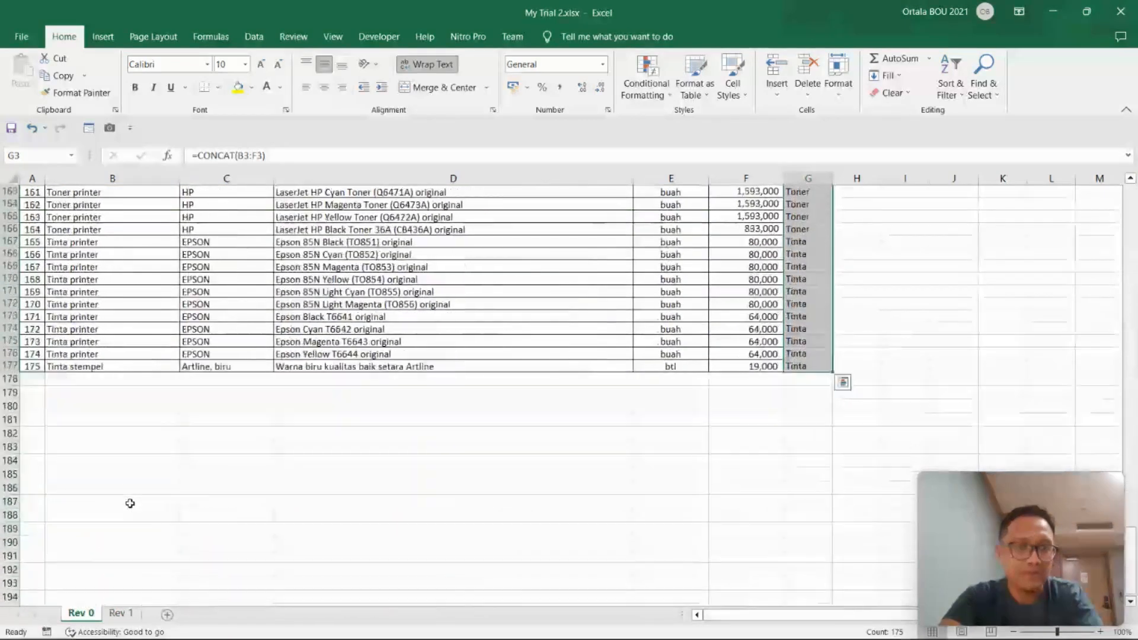
click(32, 364)
click(120, 613)
scroll(123, 489, down, 19)
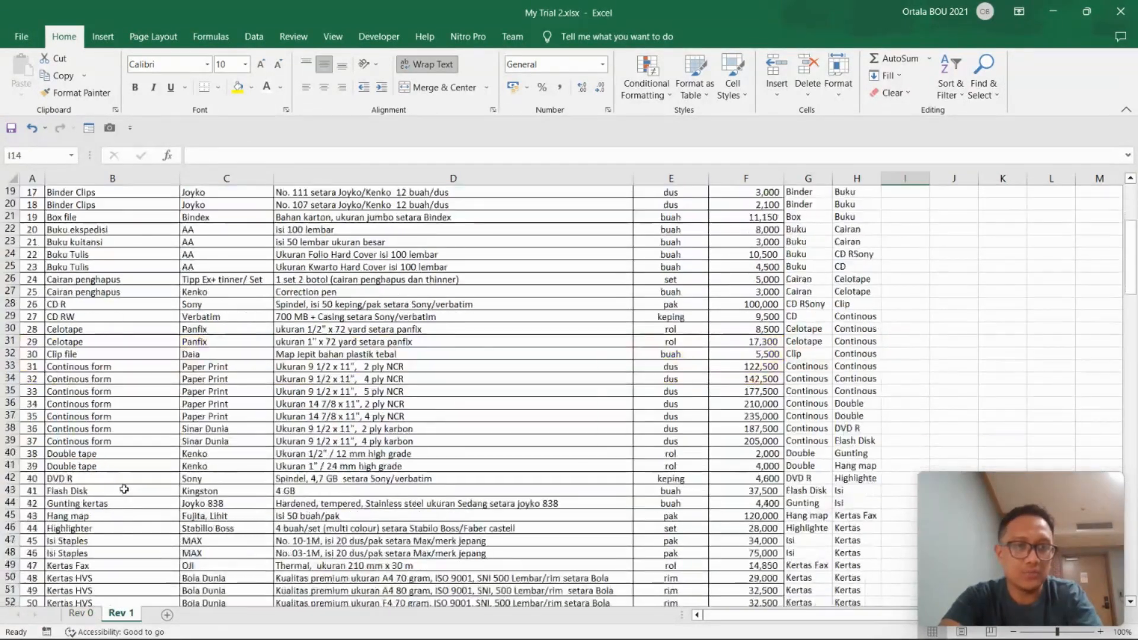
scroll(123, 489, down, 20)
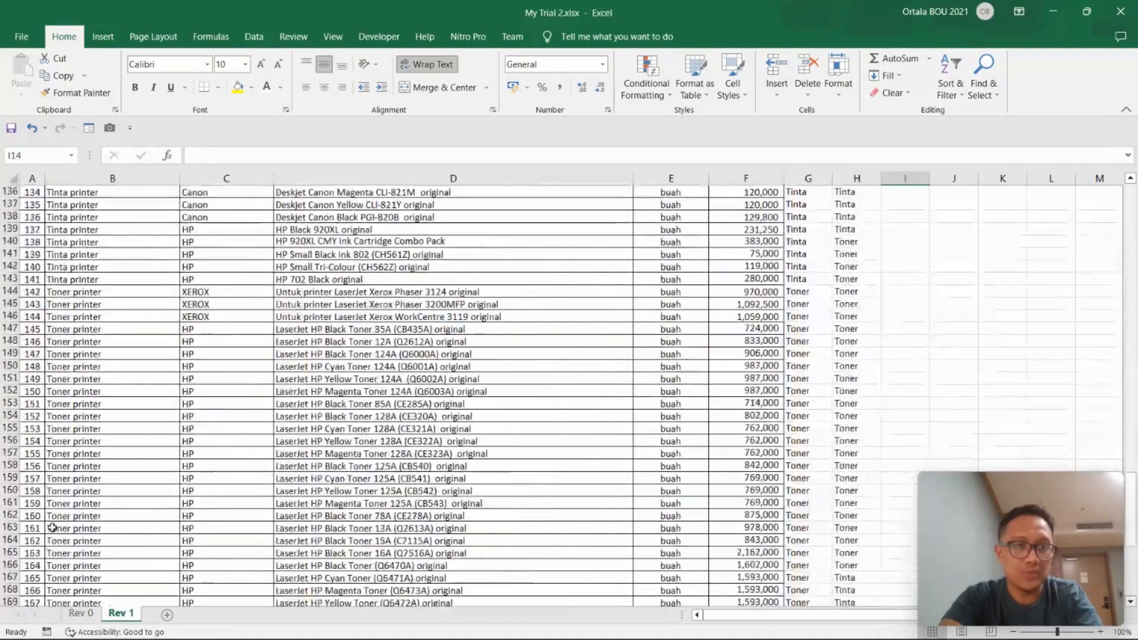
scroll(44, 534, down, 4)
scroll(44, 451, up, 4)
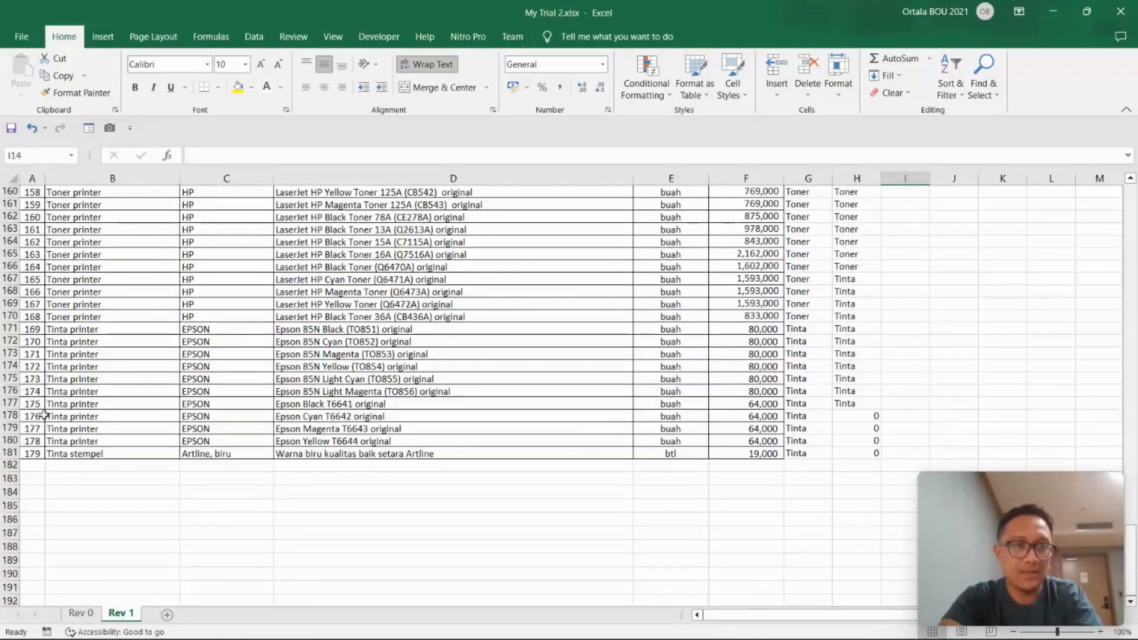
click(30, 453)
scroll(634, 415, up, 20)
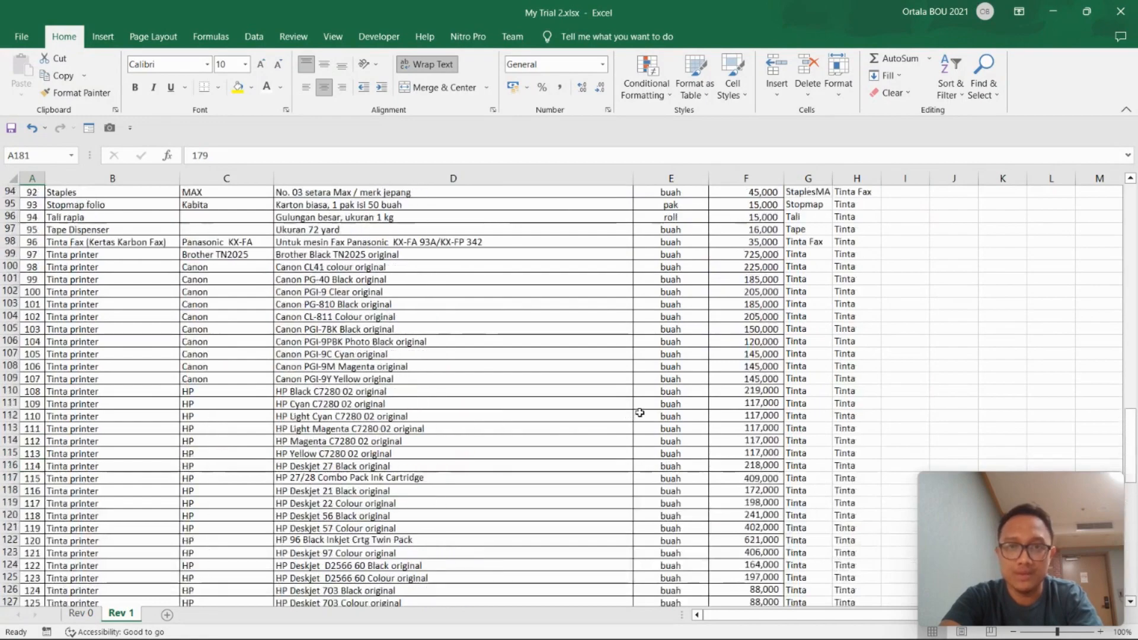
scroll(641, 413, up, 20)
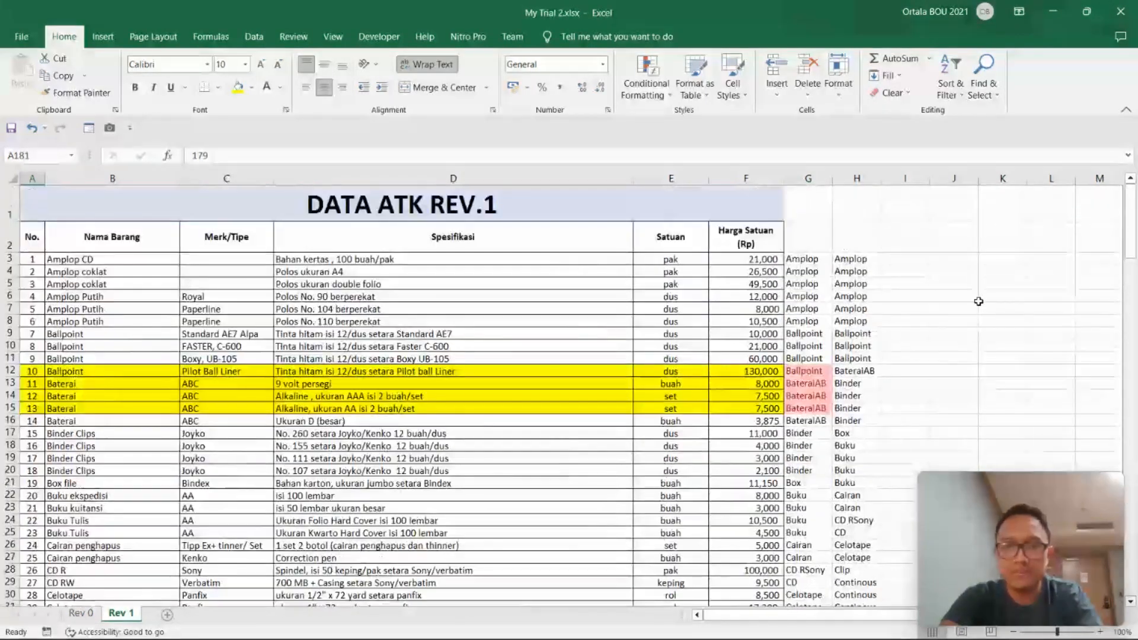
click(980, 300)
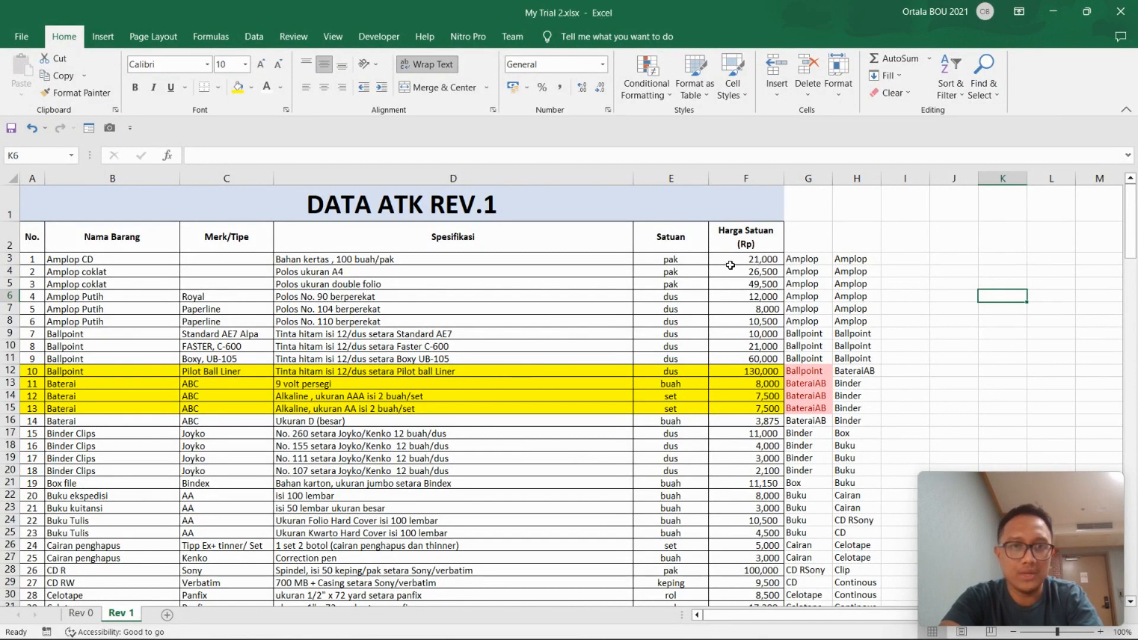
Set the unit price of item 5 in cell F7 of the Rev 1 sheet to 10000
click(756, 311)
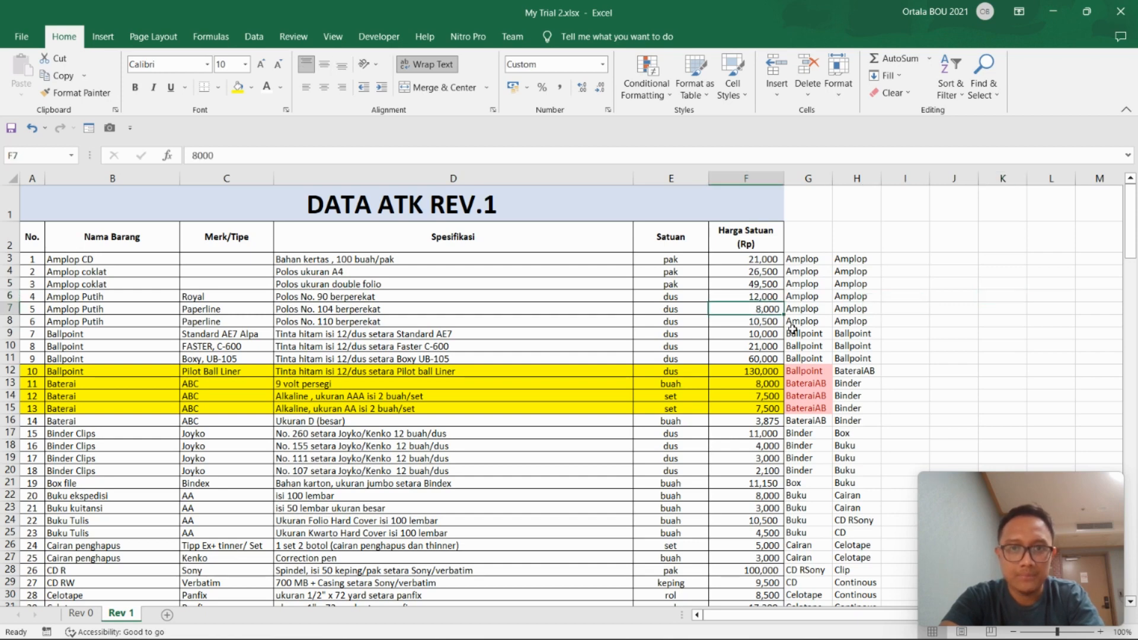
text(10,)
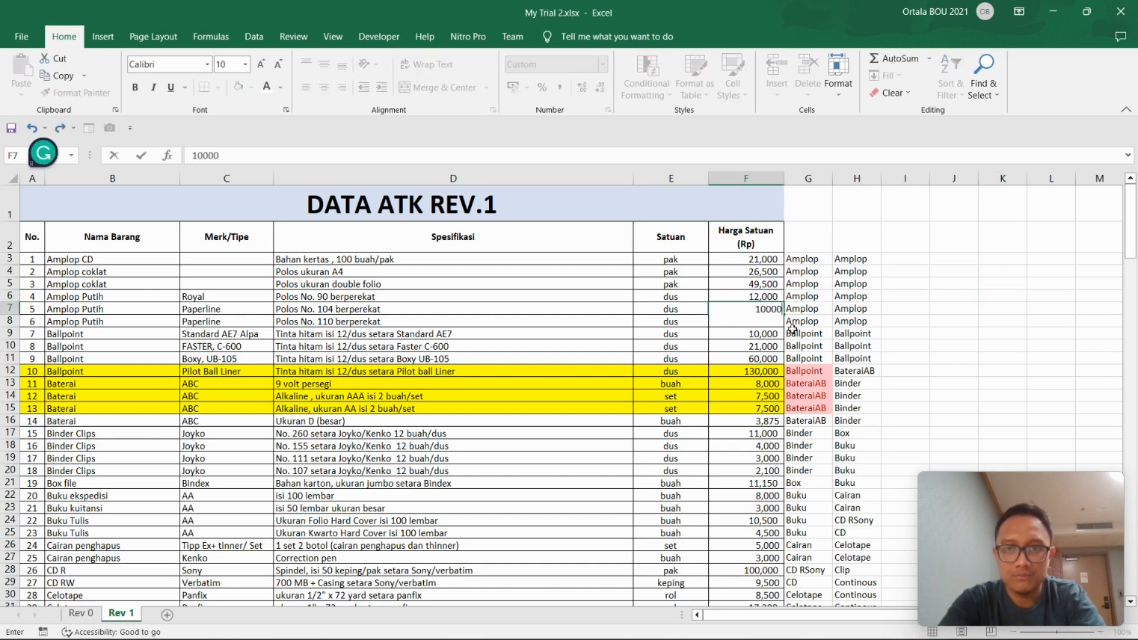
text(000)
key(Return)
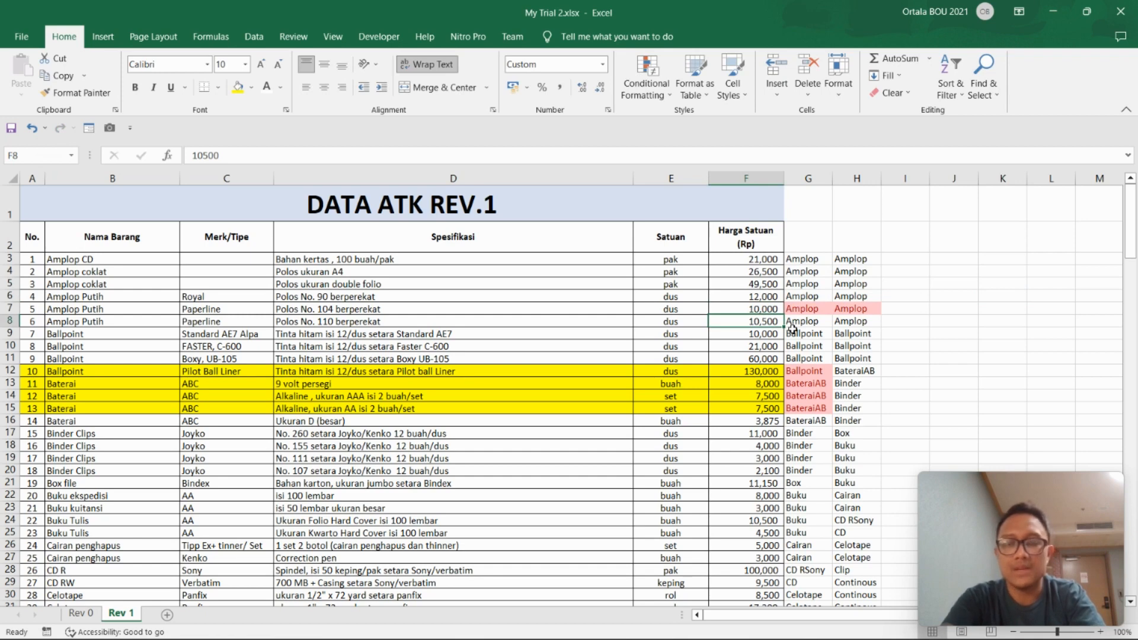
Check the changed price in F7 against the highlighted combined texts in G7 and H7
click(810, 310)
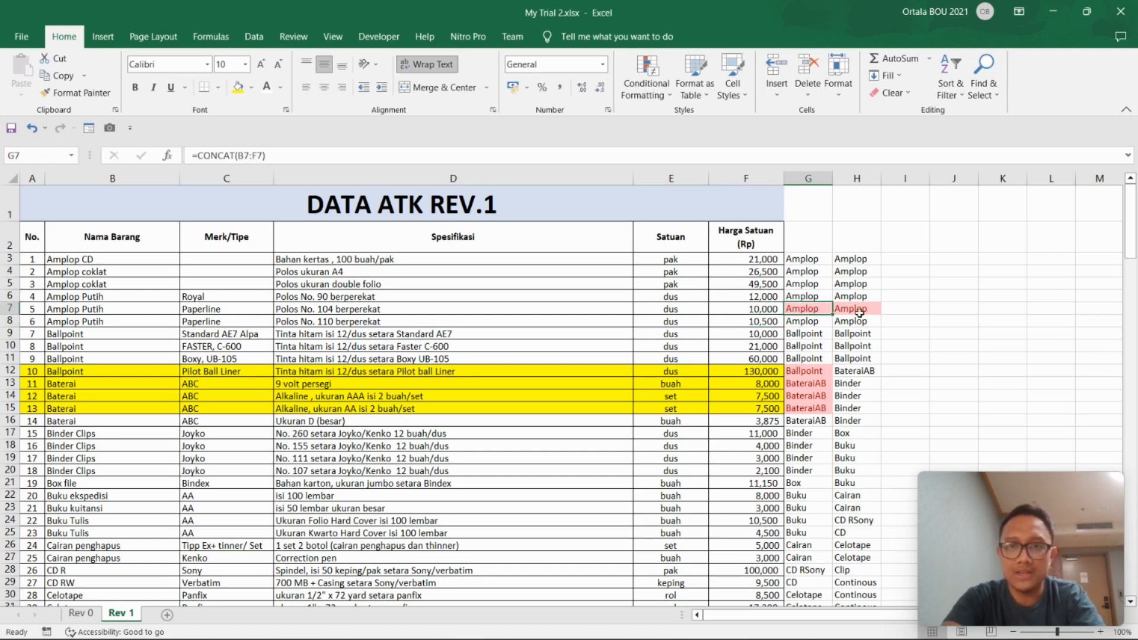
click(854, 310)
click(762, 310)
click(807, 310)
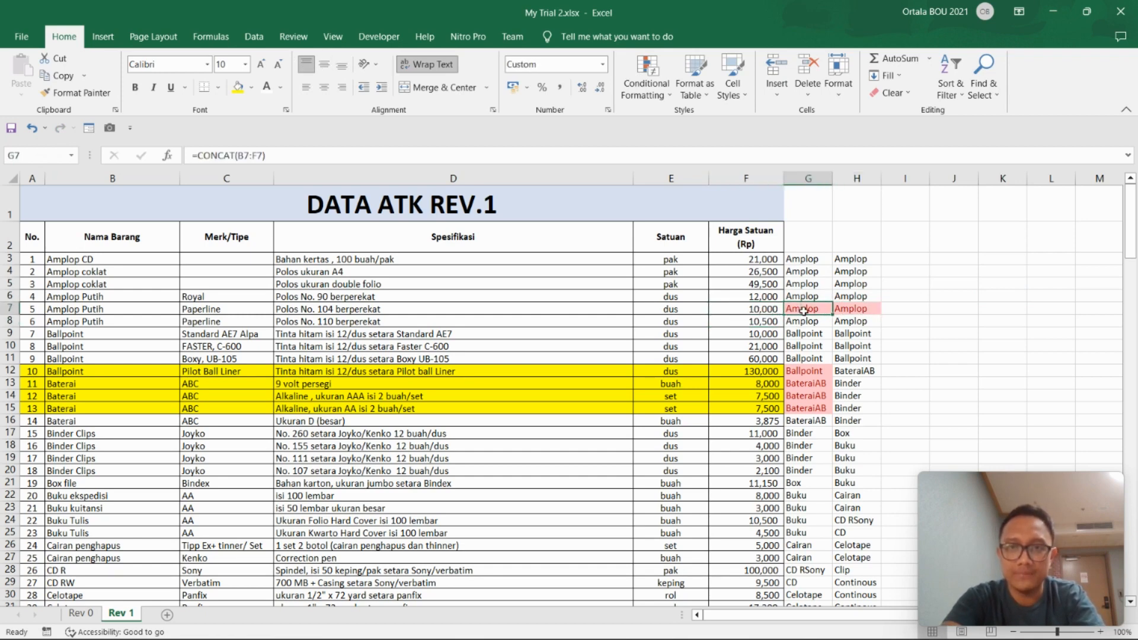
click(863, 310)
click(753, 310)
click(806, 310)
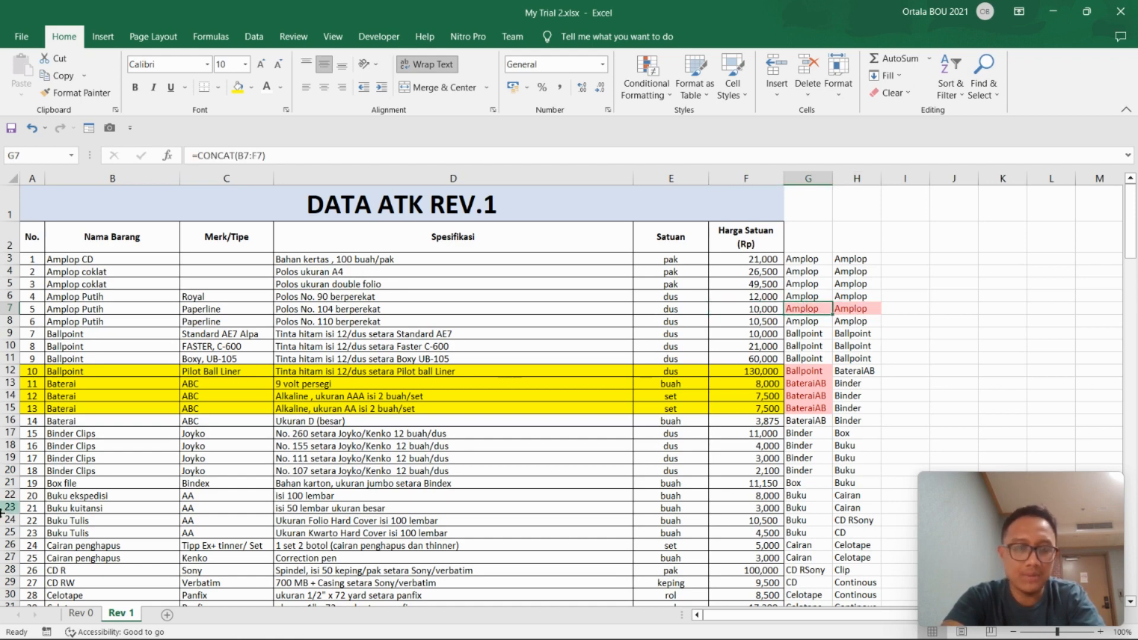
Enter ='Rev 1'!G3 in cell H3 of the Rev 0 sheet and fill it down column H to the last item row
click(80, 613)
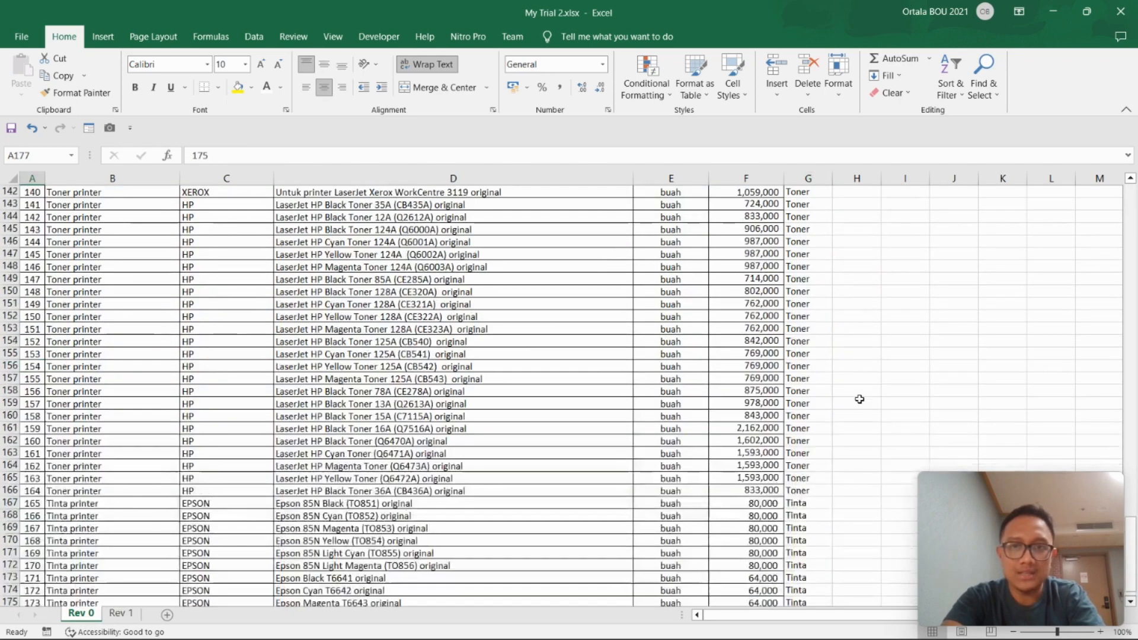
scroll(860, 399, up, 20)
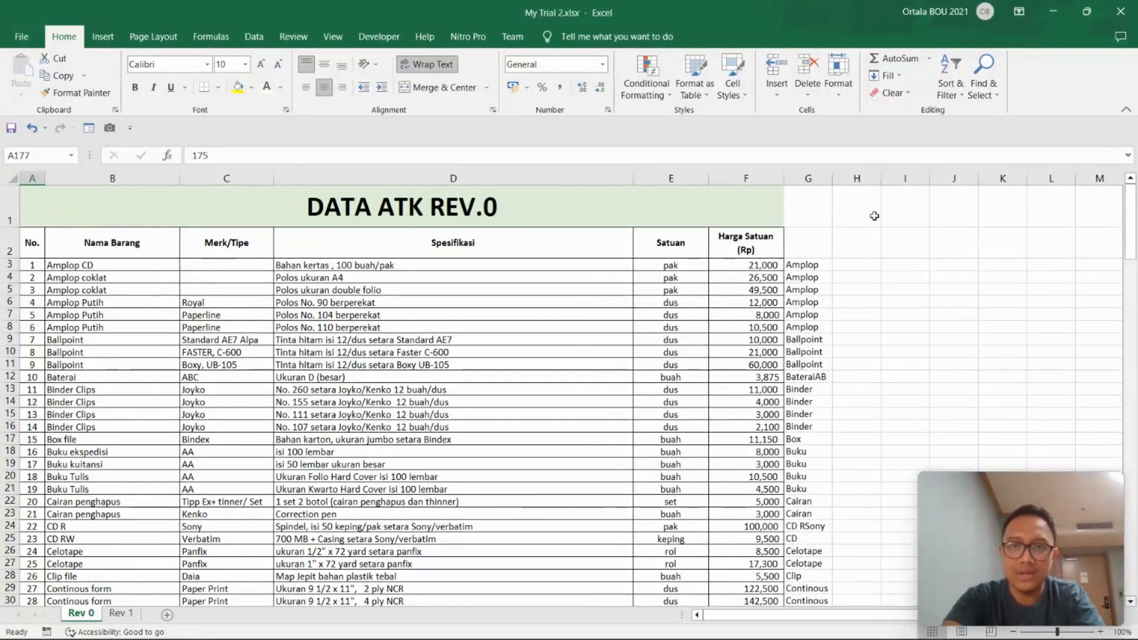
click(859, 263)
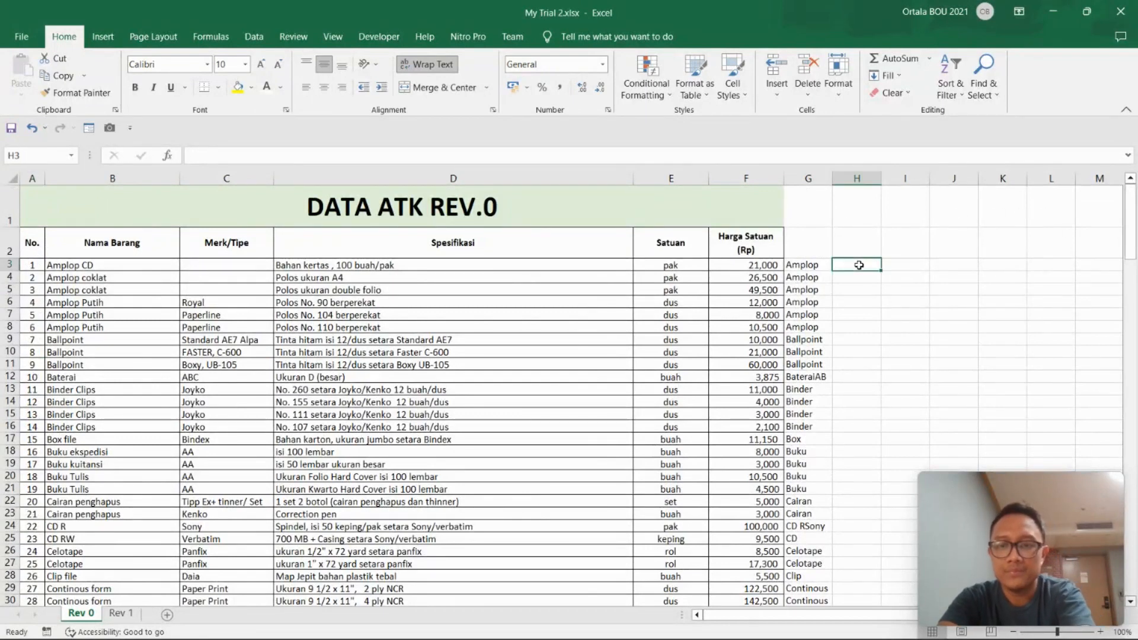
text(=)
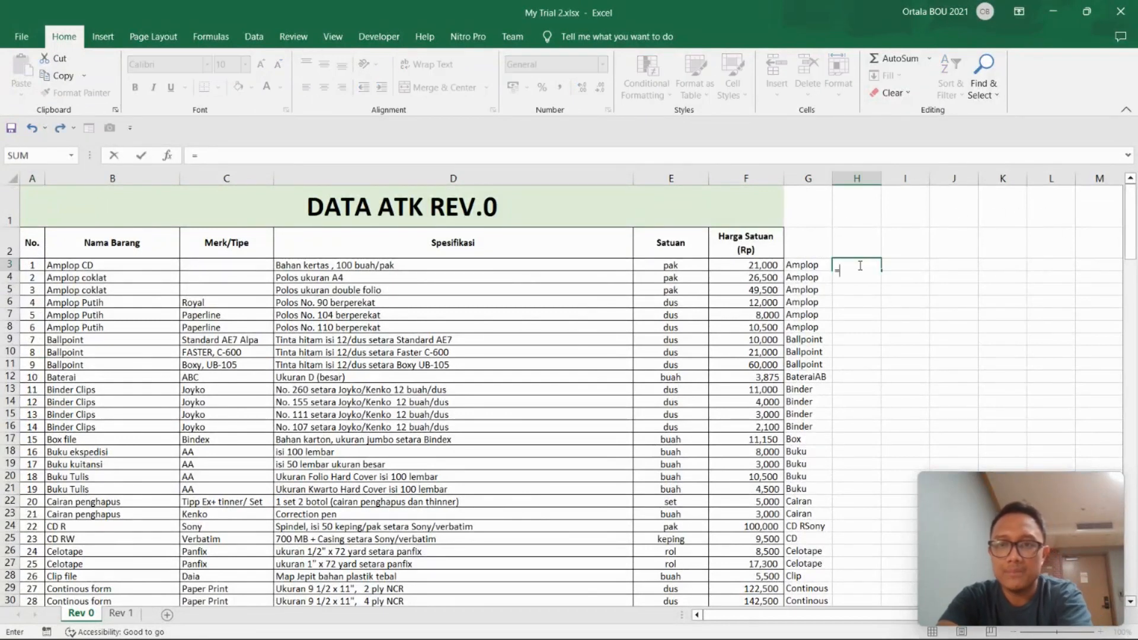
click(124, 614)
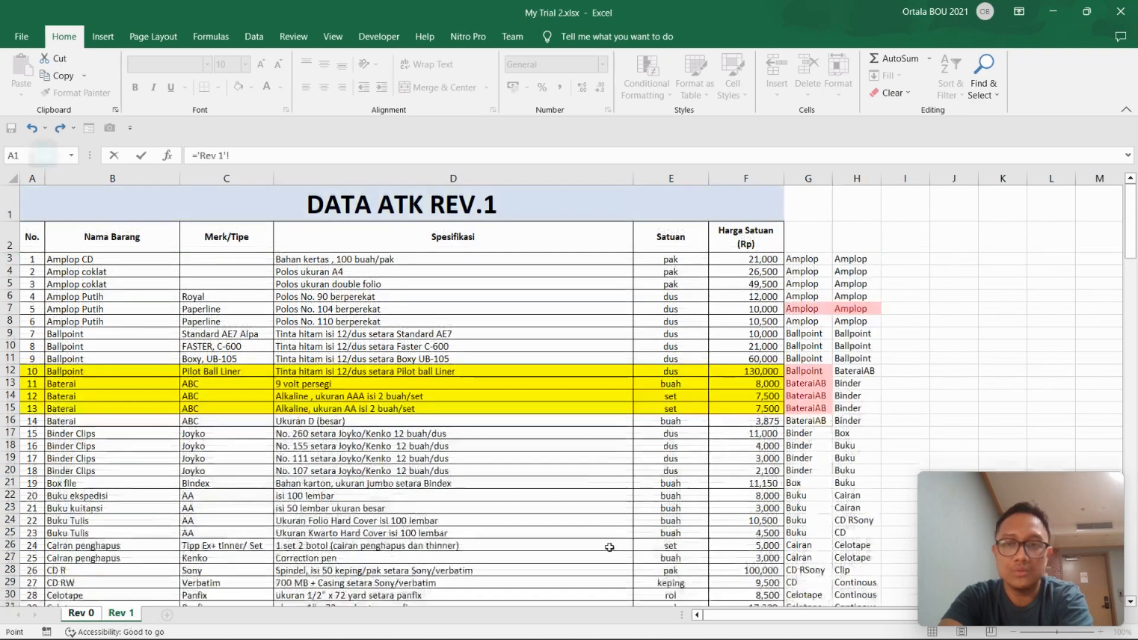
click(820, 259)
key(Return)
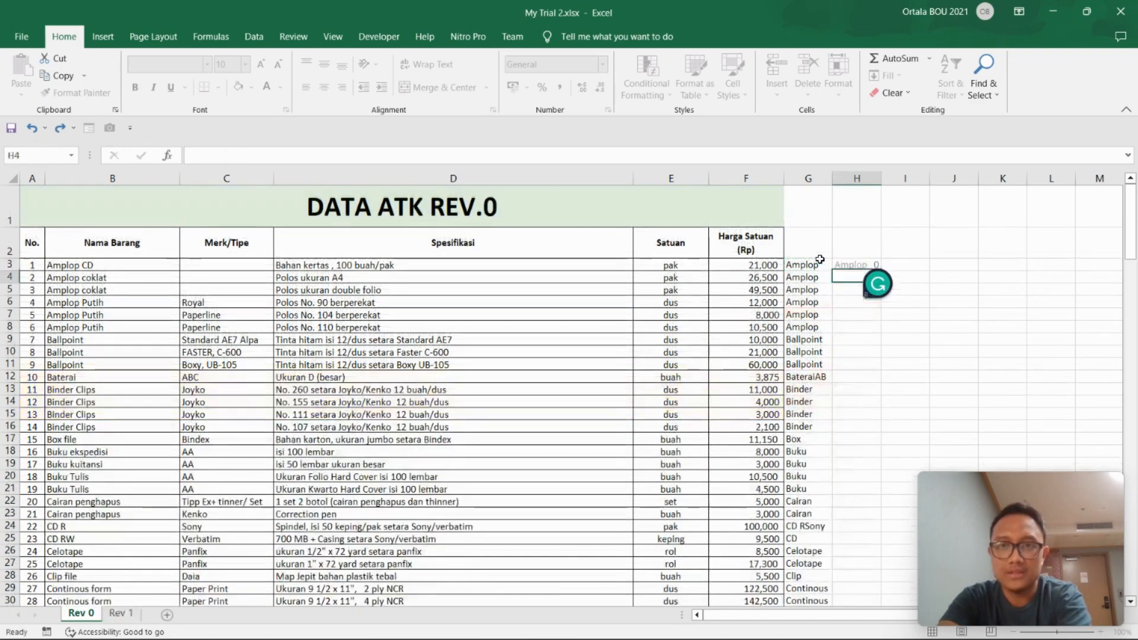
click(853, 265)
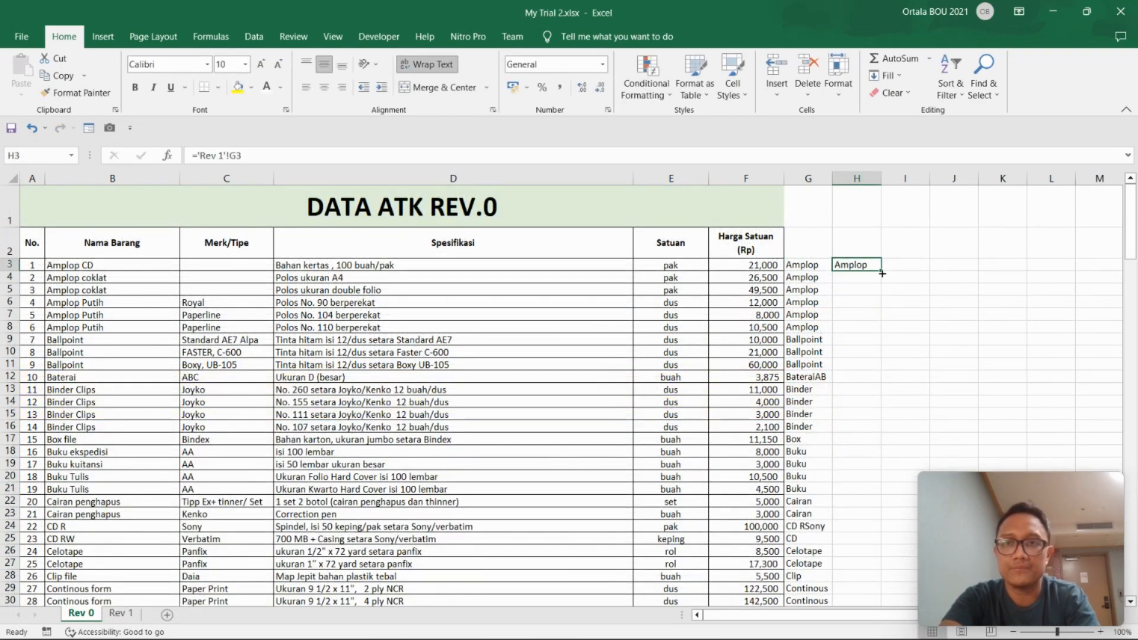
double_click(882, 272)
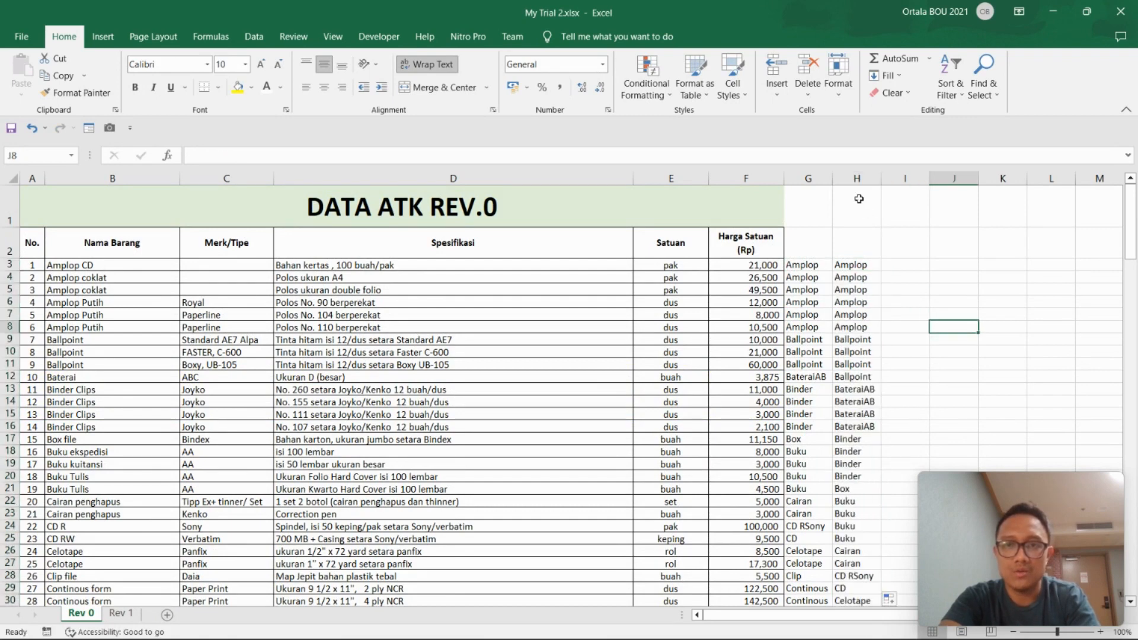
Highlight the unique values in columns G and H of the Rev 0 sheet with Light Red Fill with Dark Red Text
drag(808, 178, 856, 179)
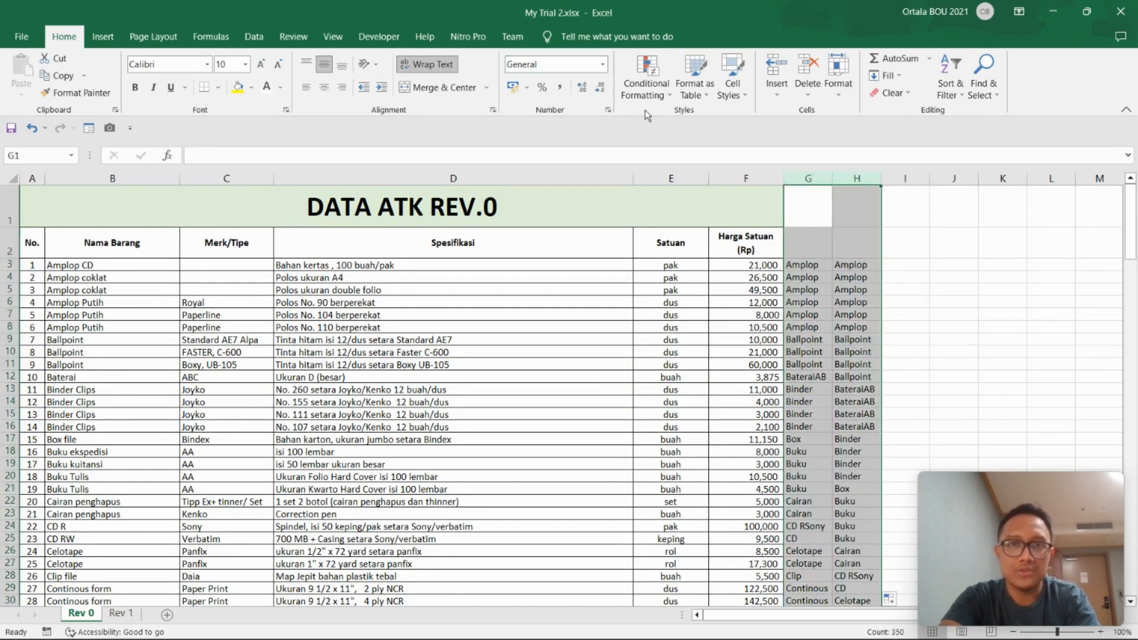
click(655, 95)
mouse_move(685, 120)
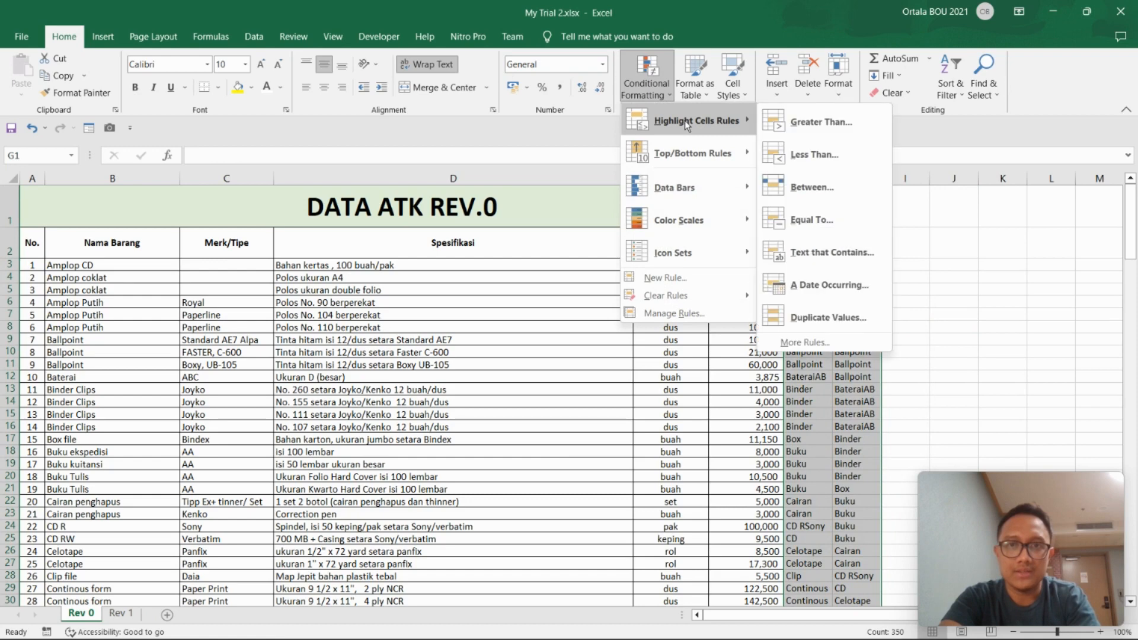
click(845, 322)
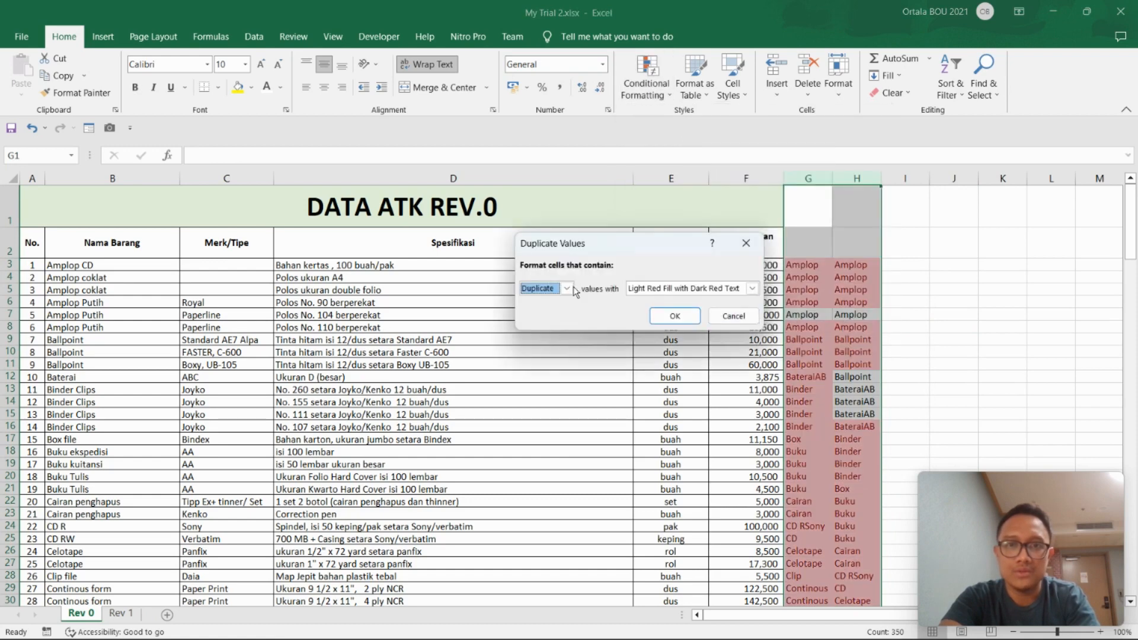
click(567, 289)
click(545, 312)
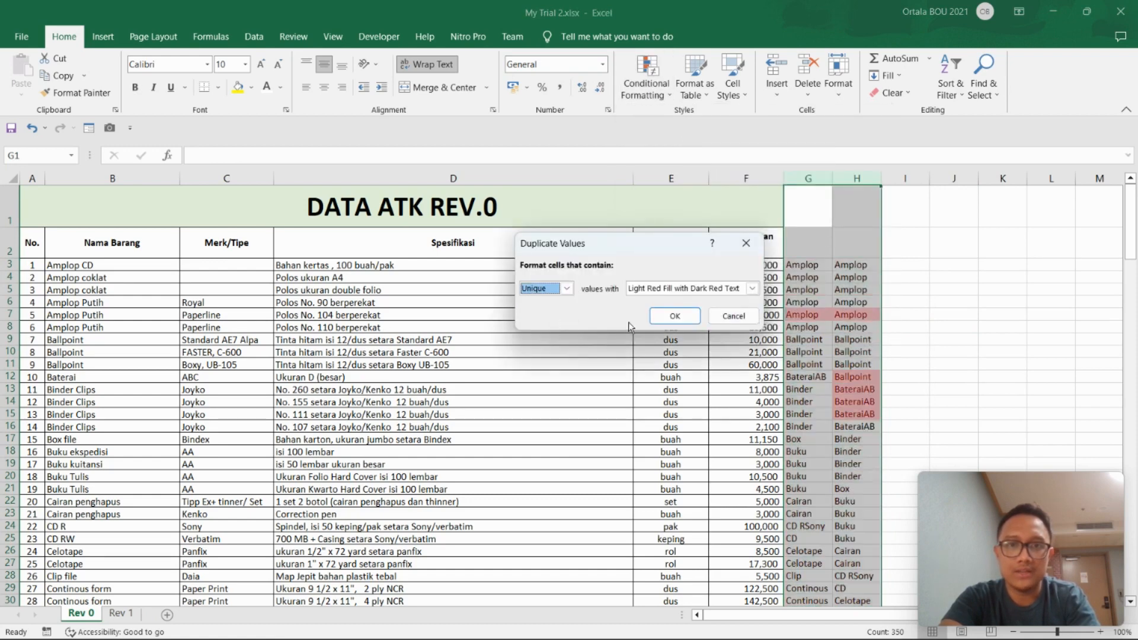
click(679, 320)
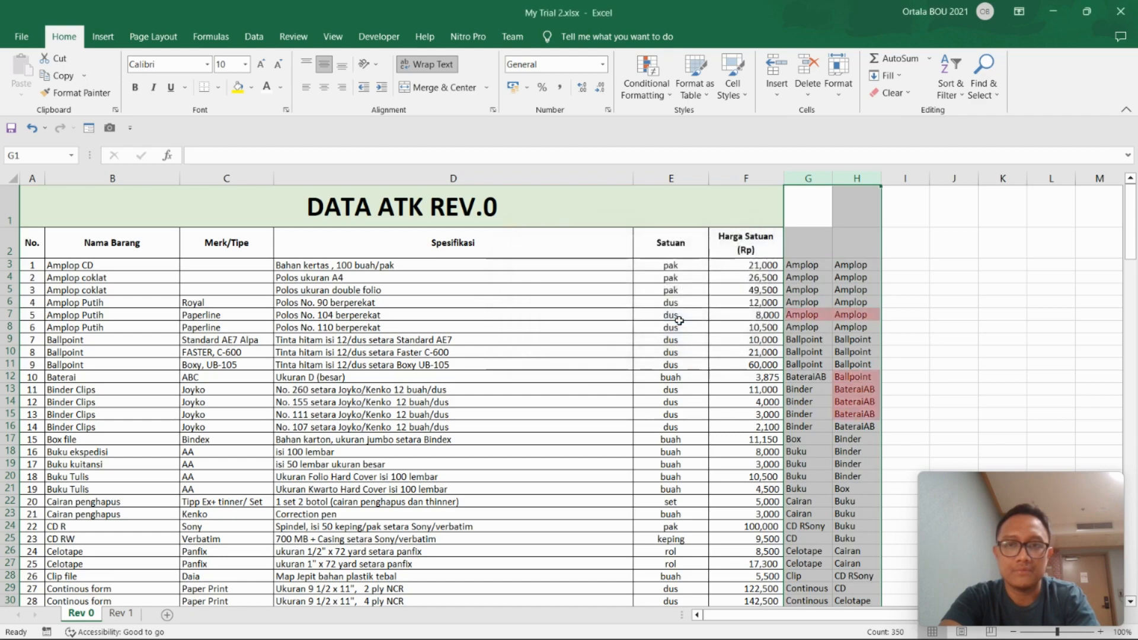
click(974, 339)
scroll(974, 339, down, 1)
scroll(949, 335, up, 1)
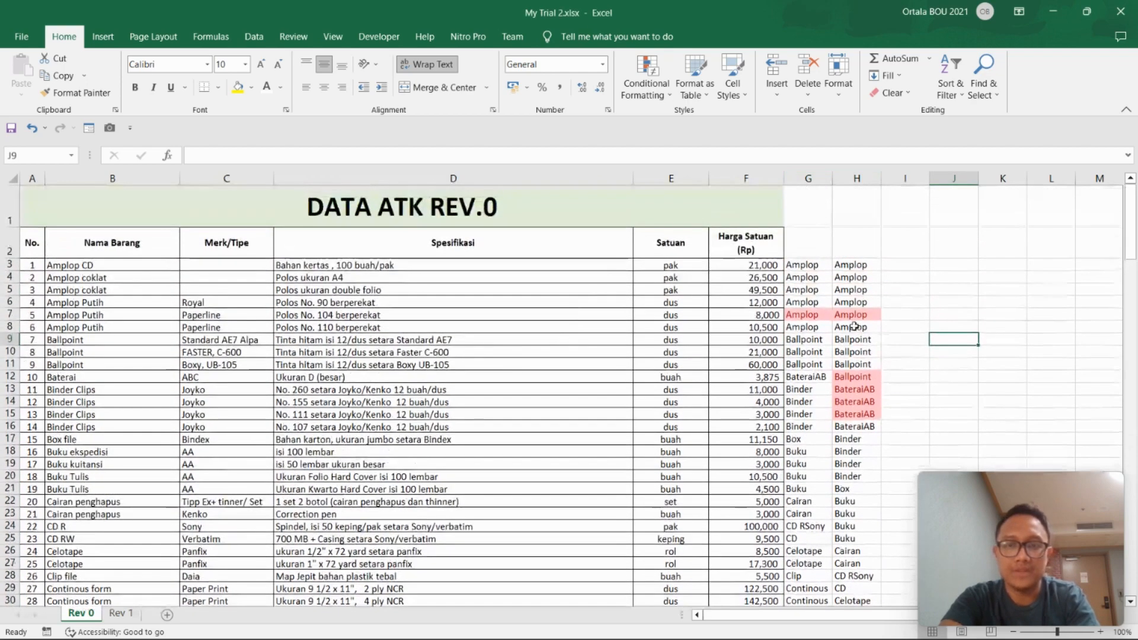
Fill the item 5 row, cells A7 to F7, of the Rev 0 sheet with yellow
click(814, 316)
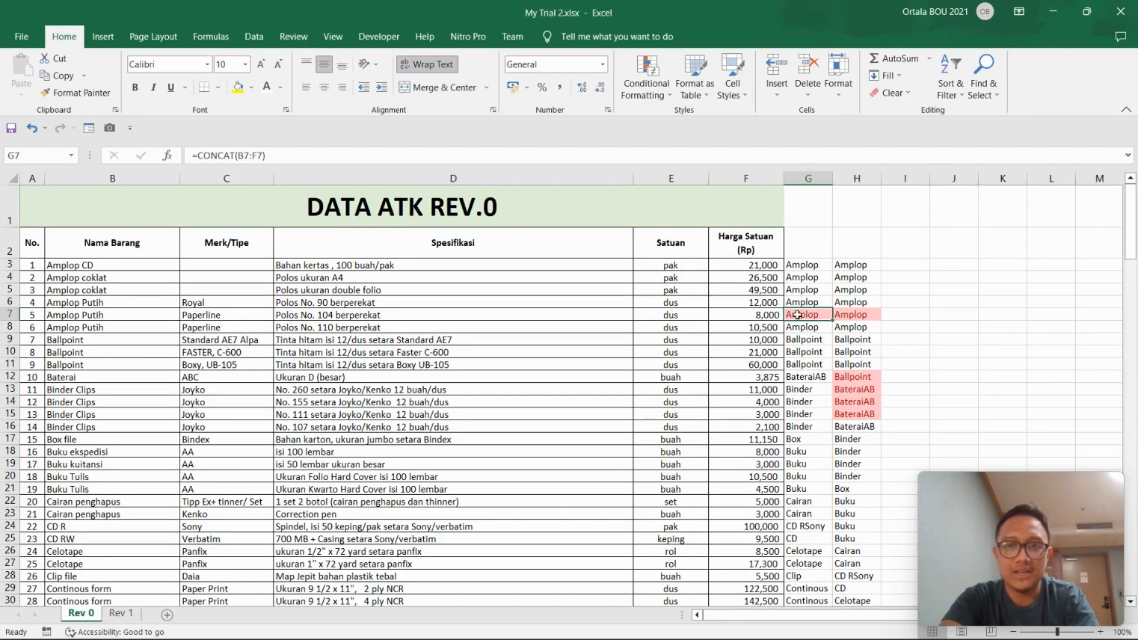
click(765, 316)
click(806, 316)
click(771, 315)
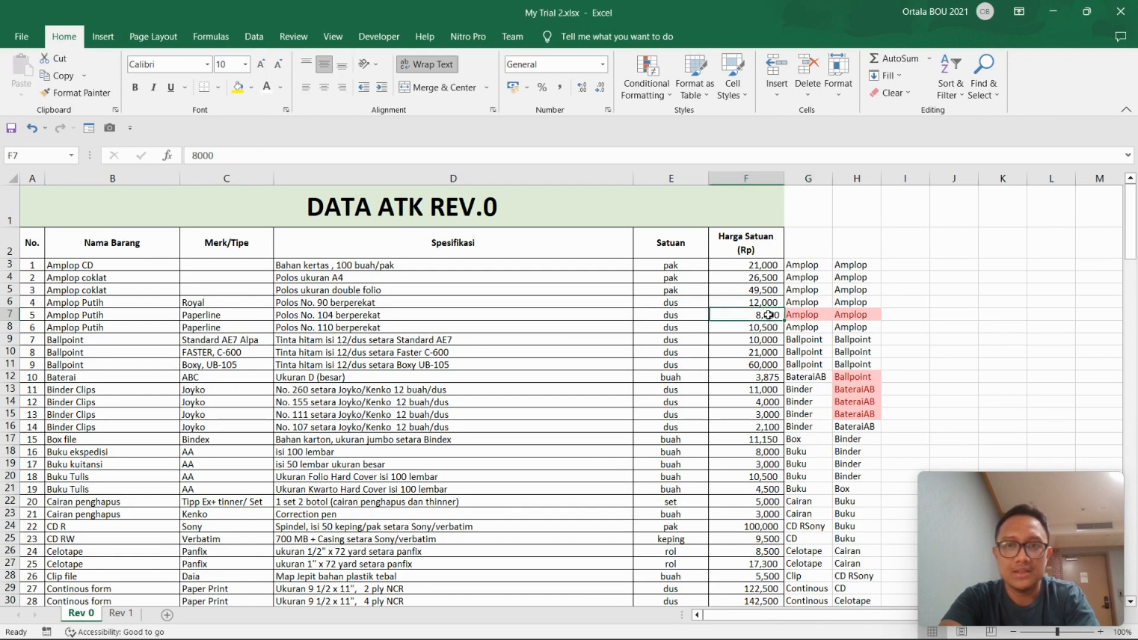
drag(756, 313, 1, 310)
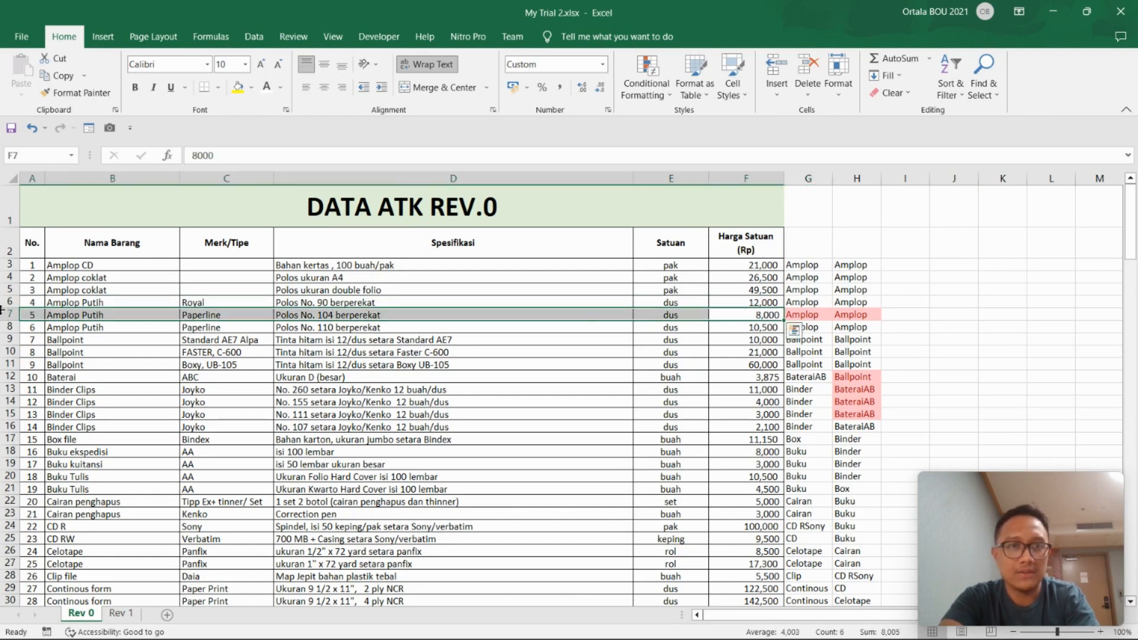
click(238, 88)
key(Right)
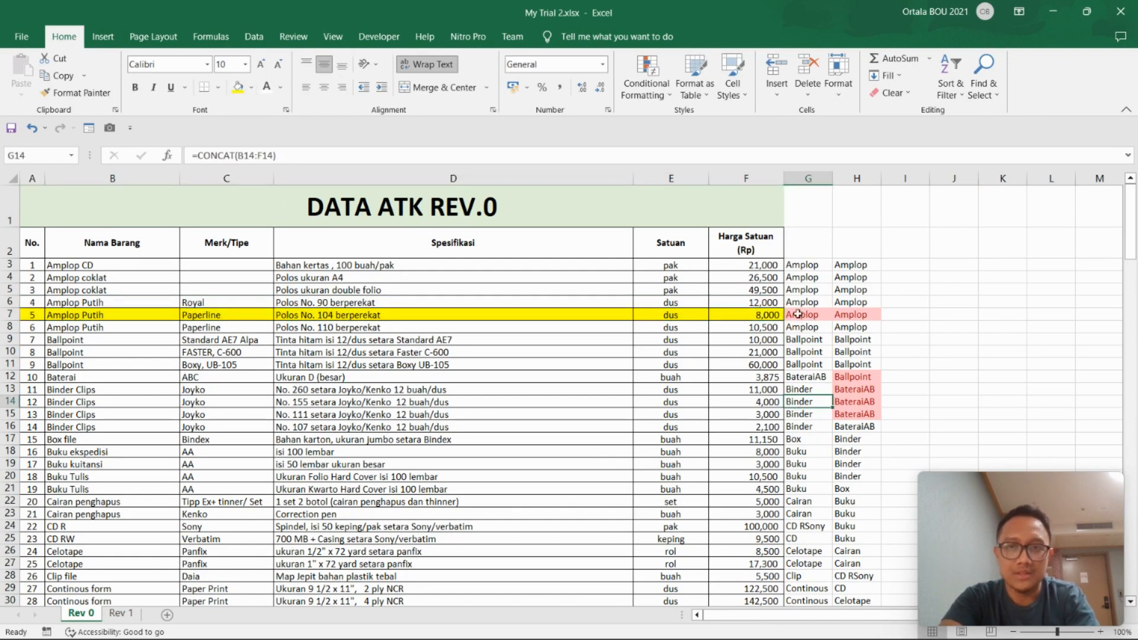
key(Left)
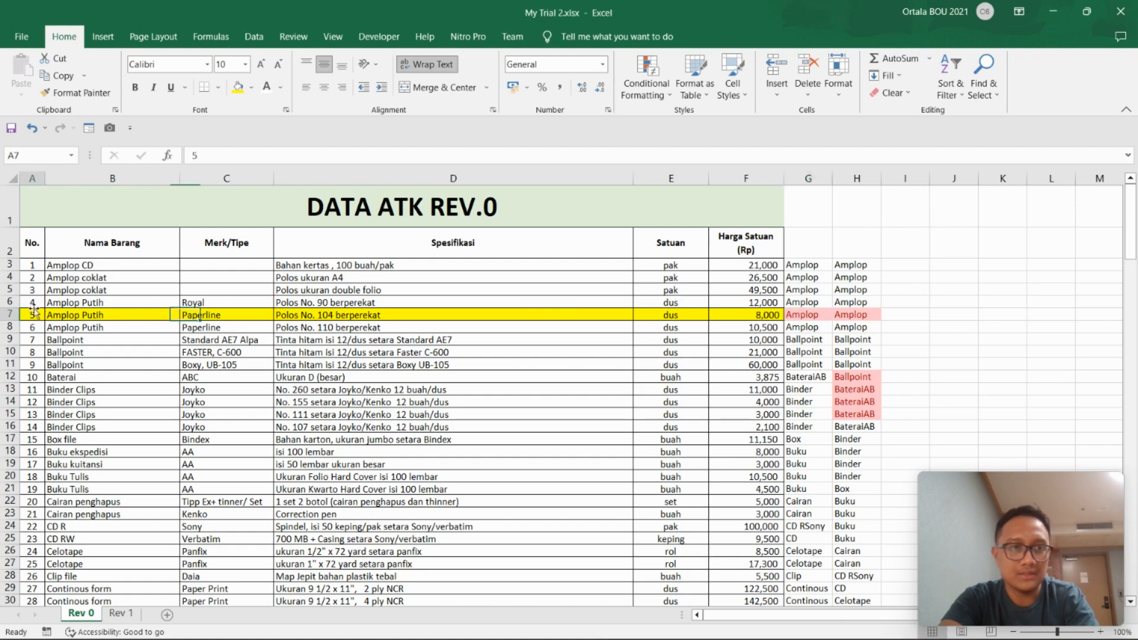
Set the unit price of item 5 in cell F7 of the Rev 1 sheet to 8000
click(118, 613)
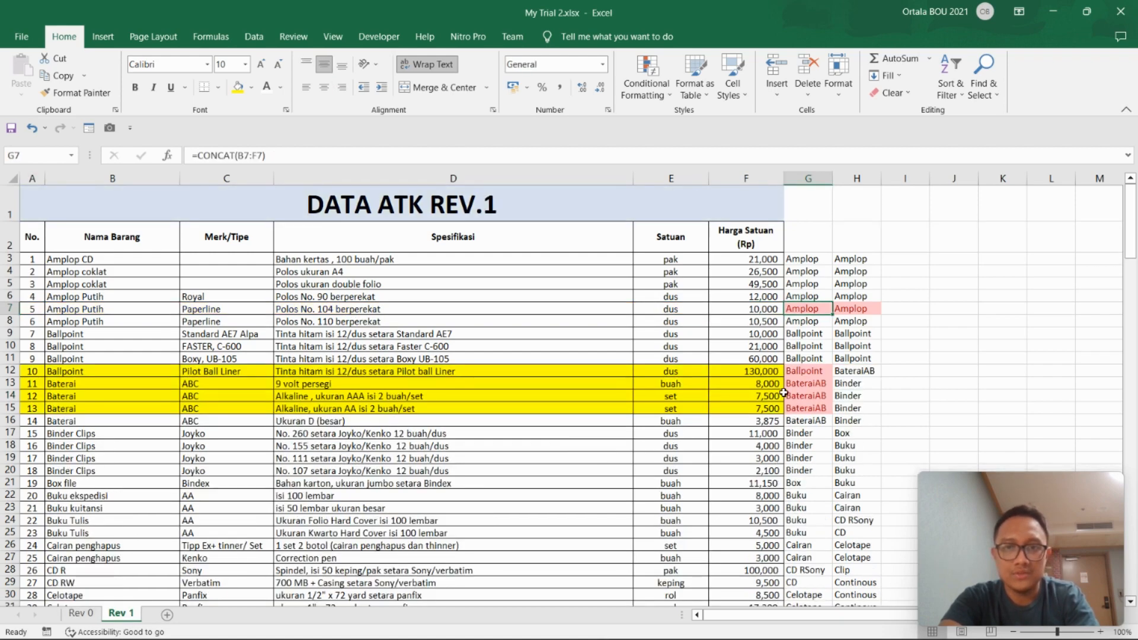
click(770, 308)
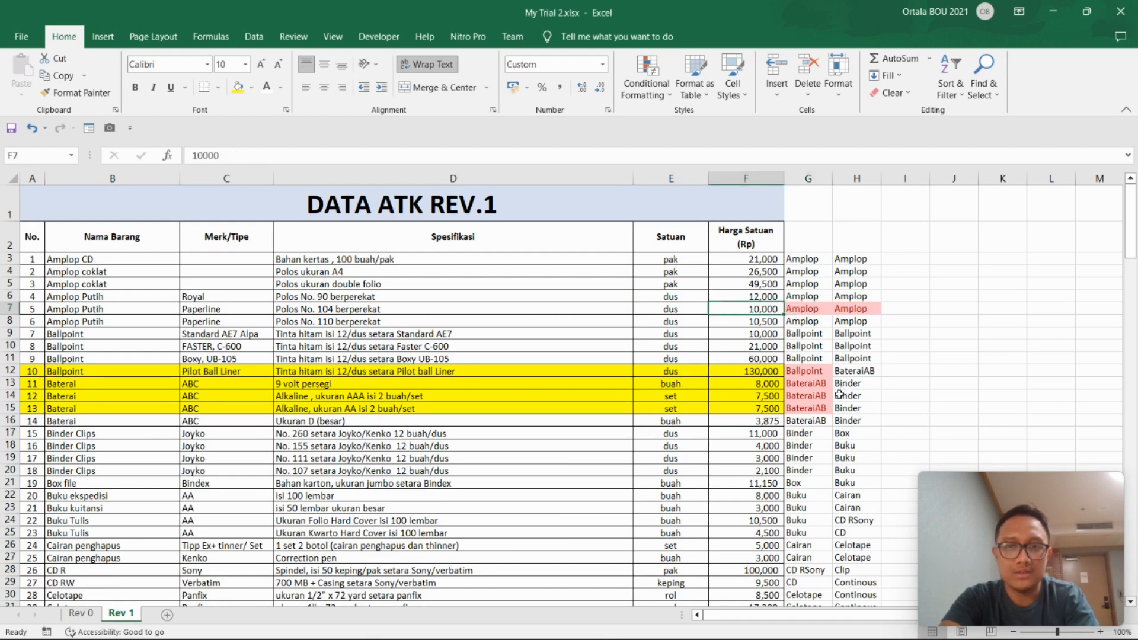
text(8000)
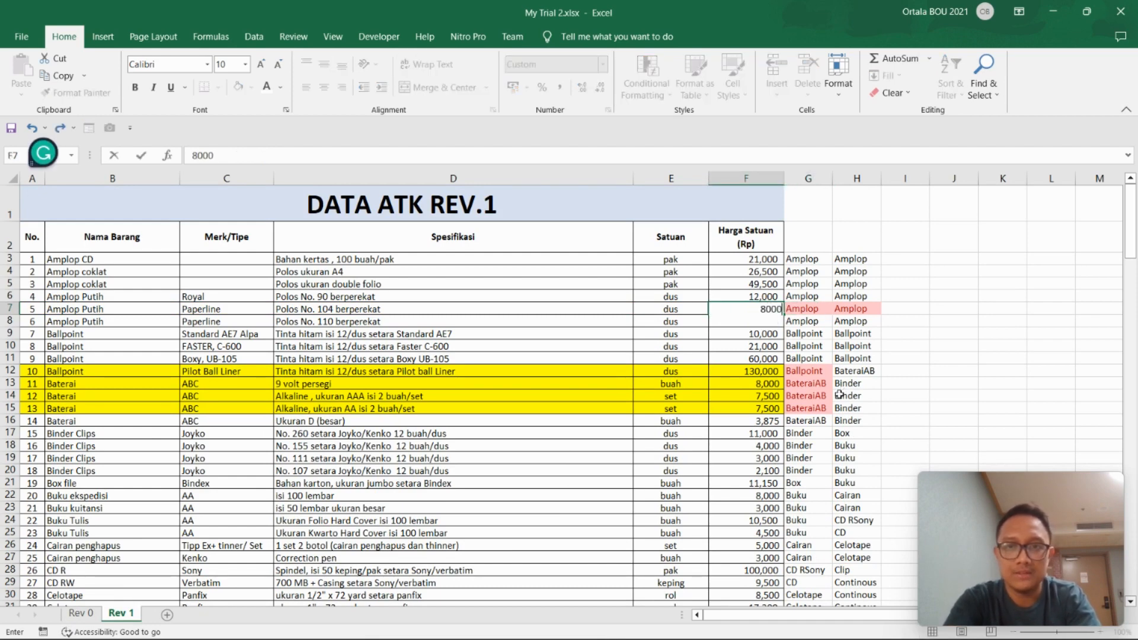
key(Return)
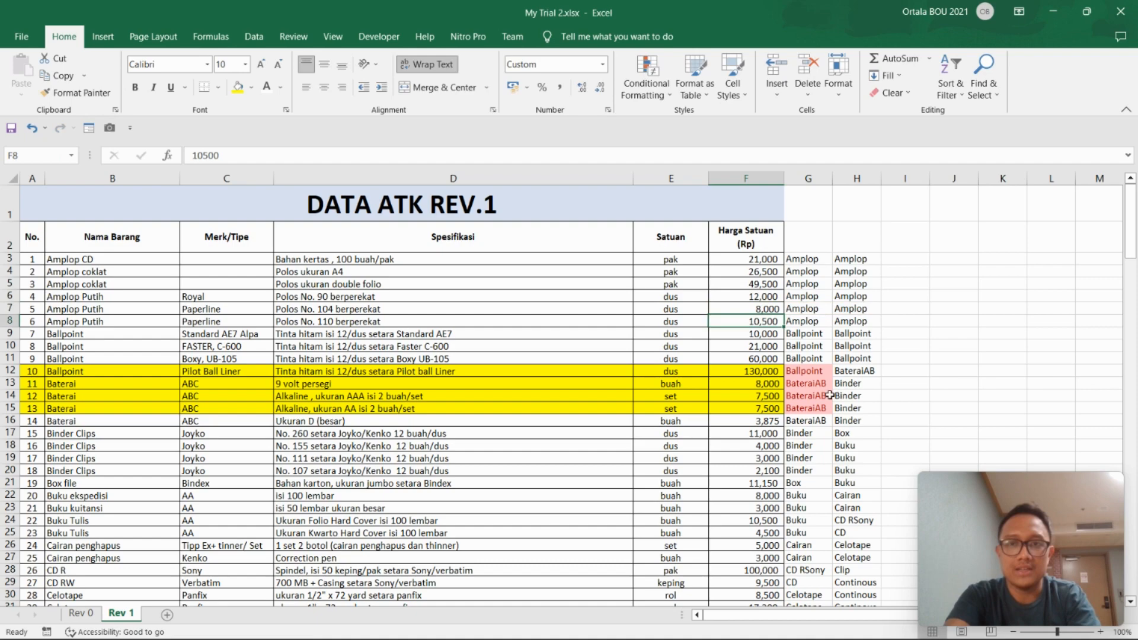
click(842, 444)
Label column H of the Rev 0 sheet REV1 in cell H1, and return to the Rev 1 sheet
click(101, 615)
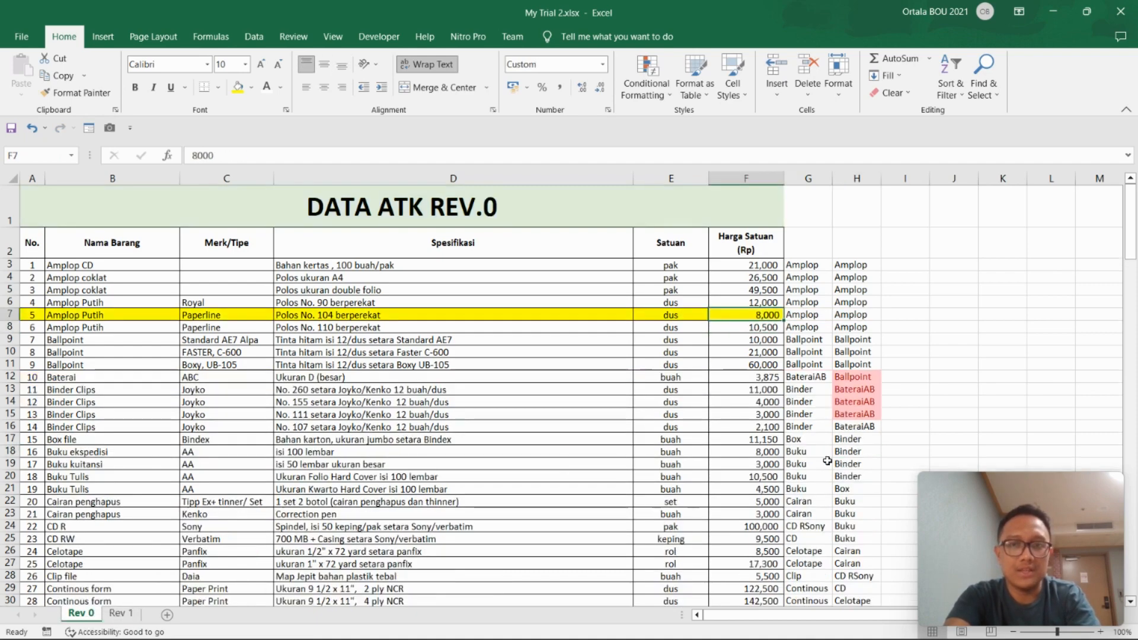
drag(860, 377, 867, 411)
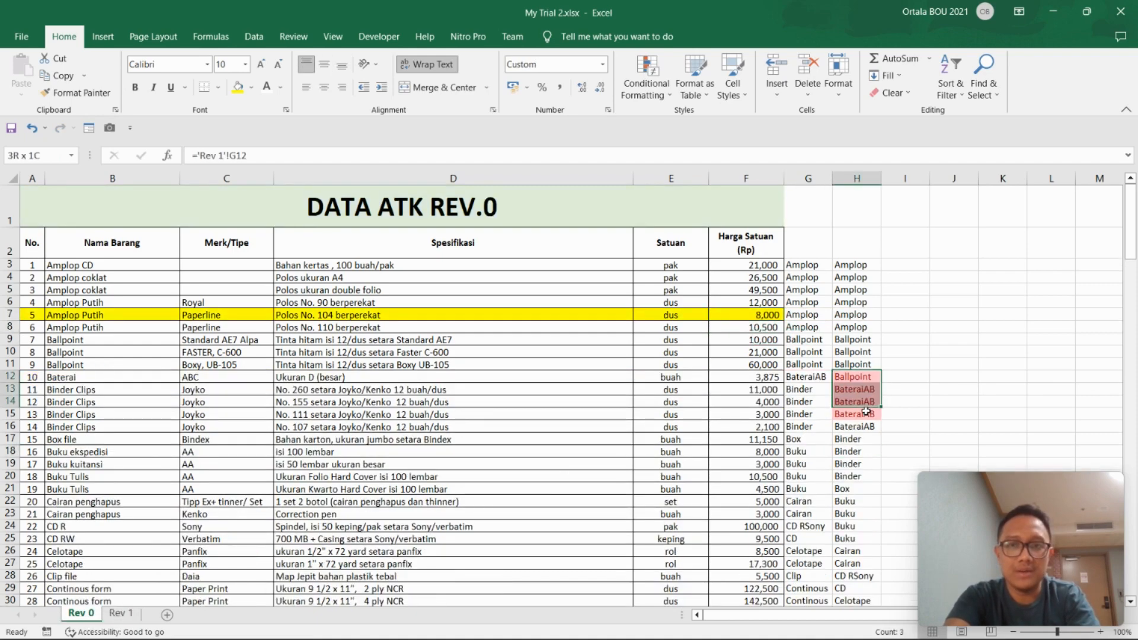
click(871, 212)
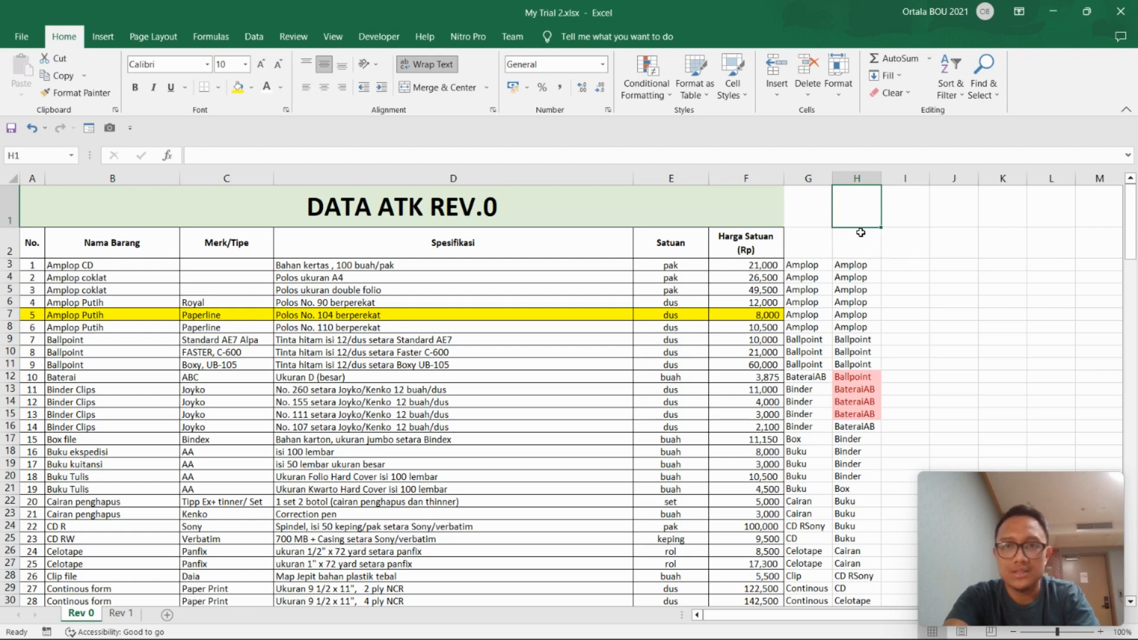
text(REV1)
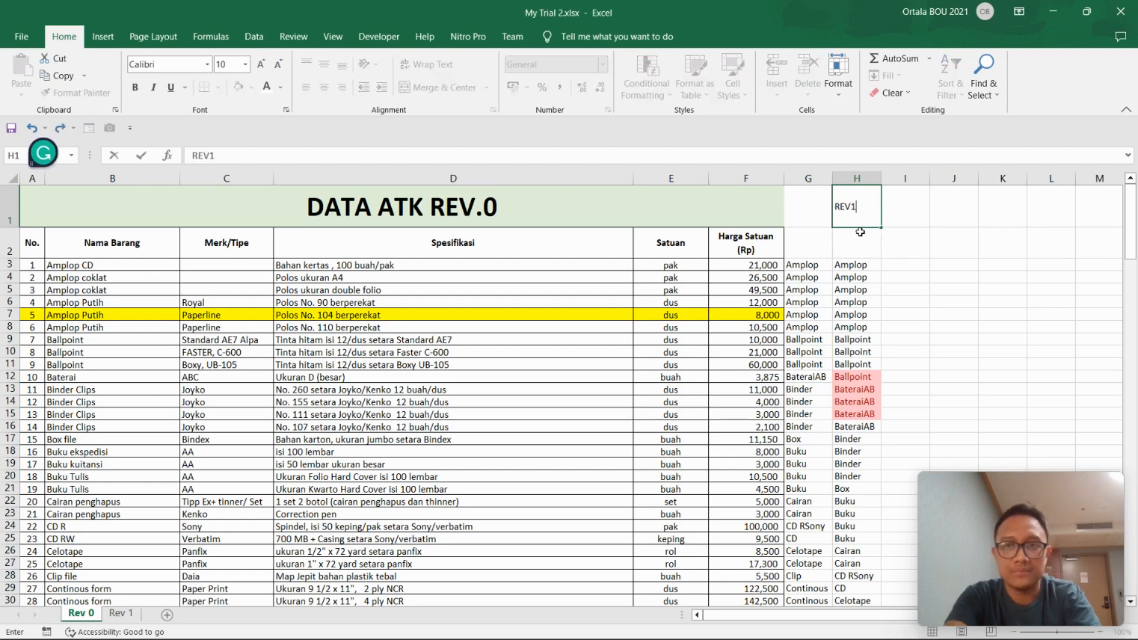
key(Return)
click(860, 401)
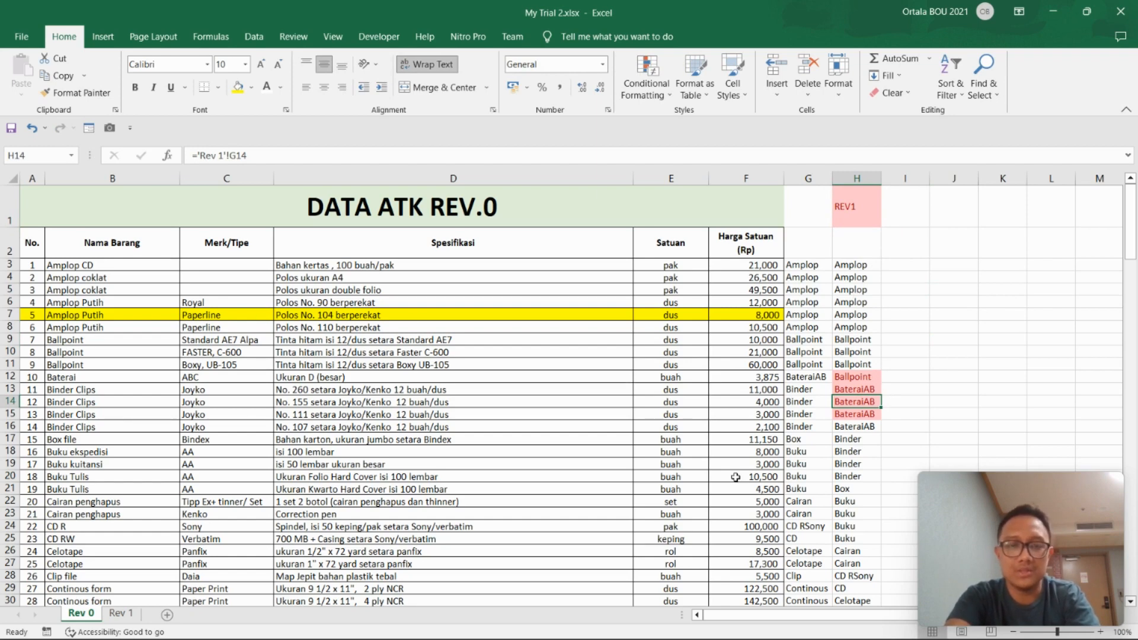
key(ctrl+Page_Down)
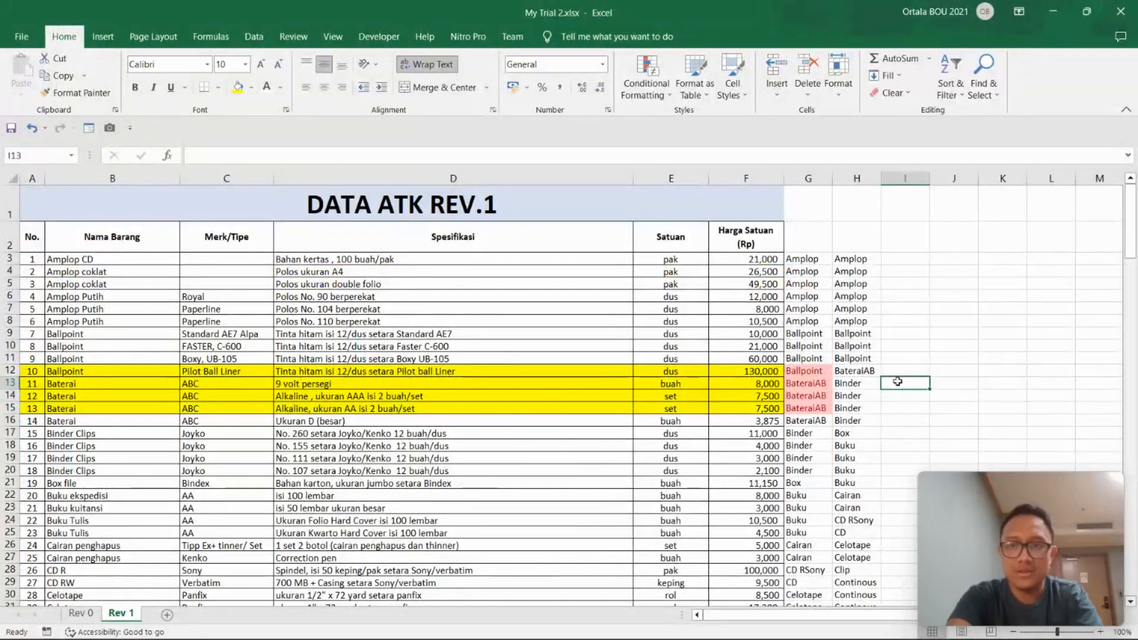